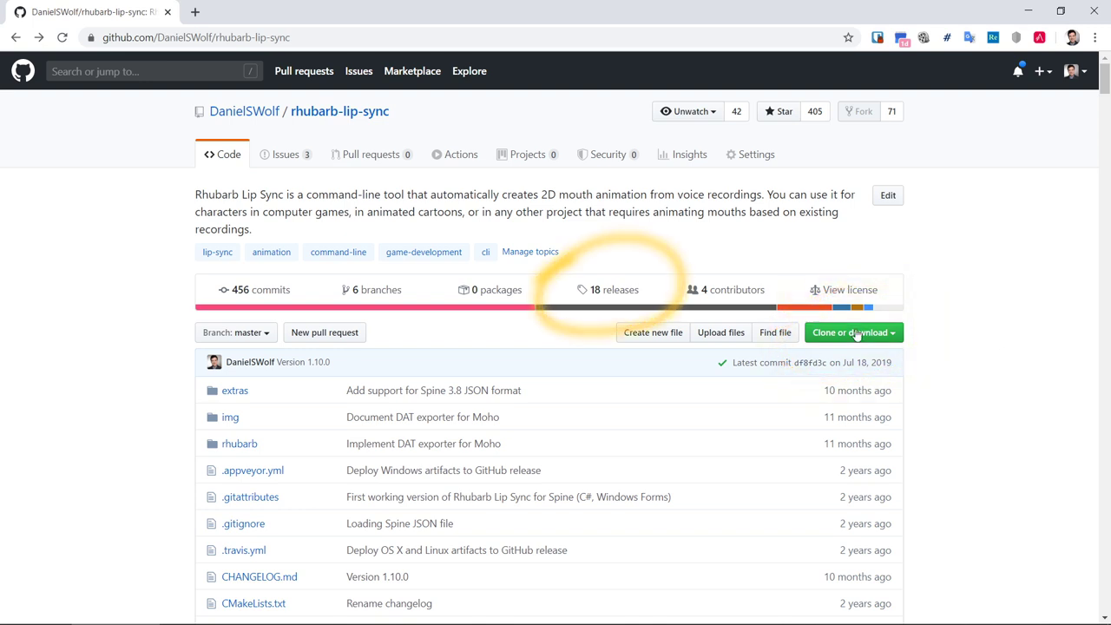
# - Download rhubarb-lip-sync-1.10.0-win32.zip from the Version 1.10.0 release assets
pyautogui.click(635, 293)
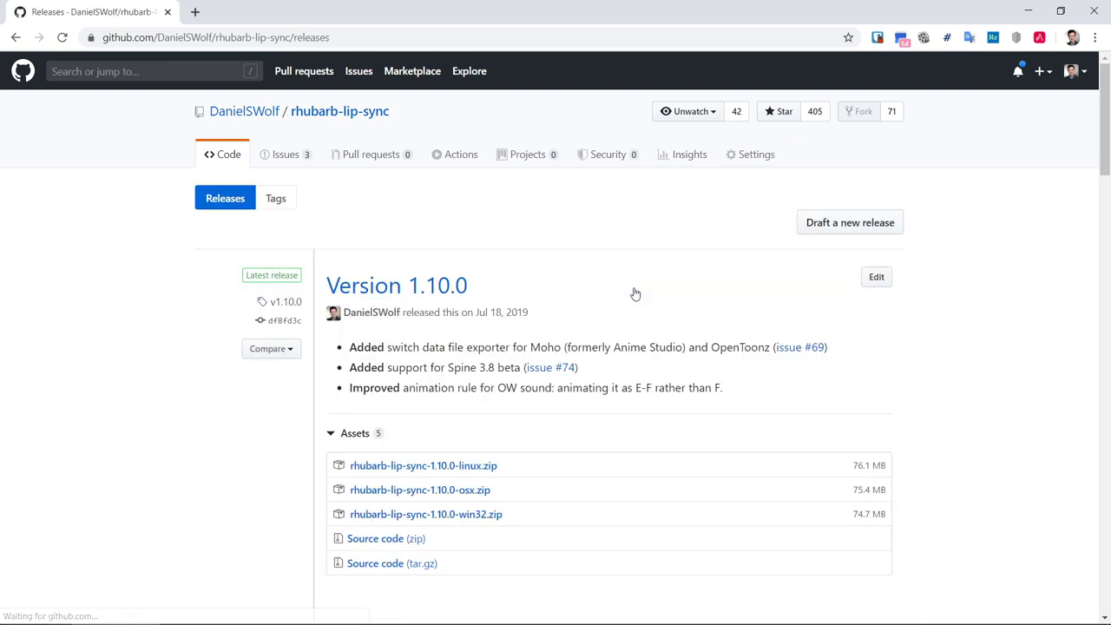
pyautogui.scroll(-2, 994, 355)
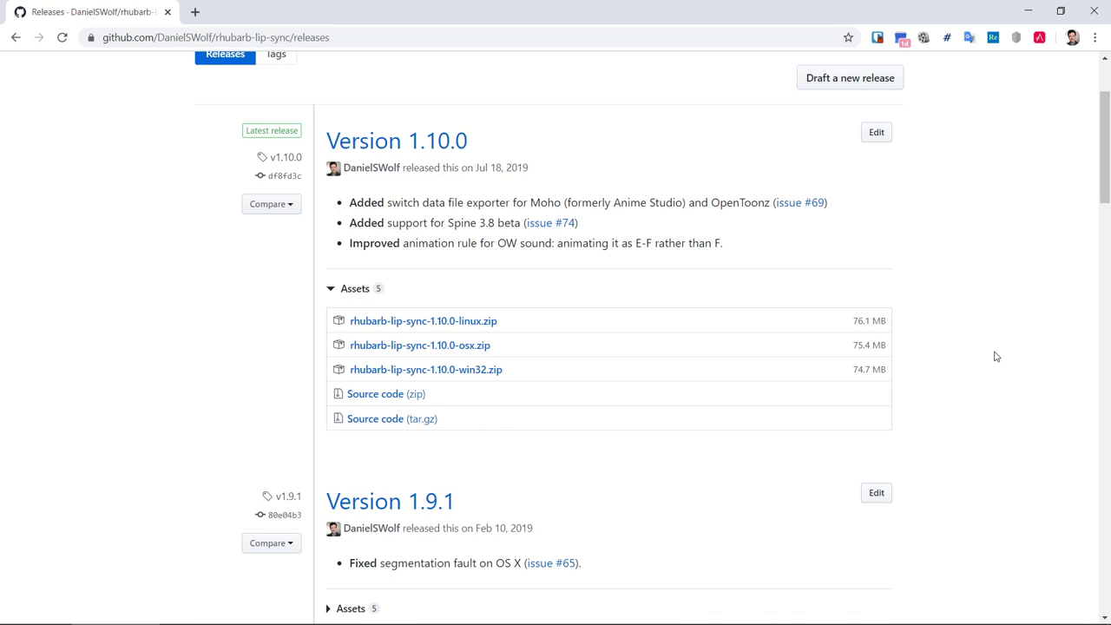
pyautogui.click(478, 371)
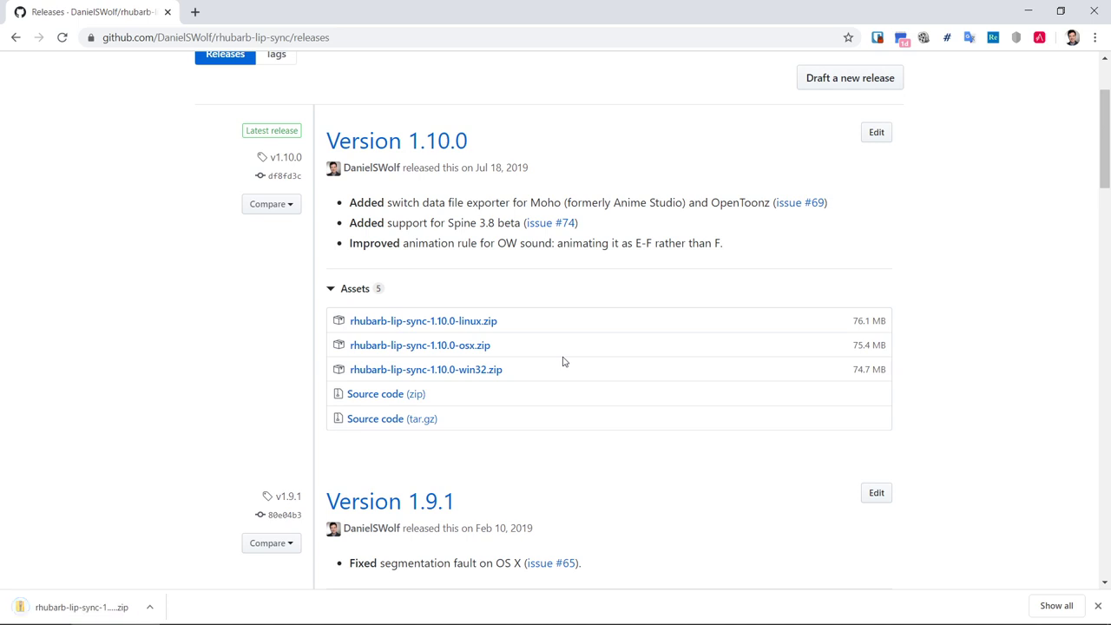
# - Show the downloaded zip in Downloads and extract it there with 7-Zip's Hier entpacken
pyautogui.click(149, 607)
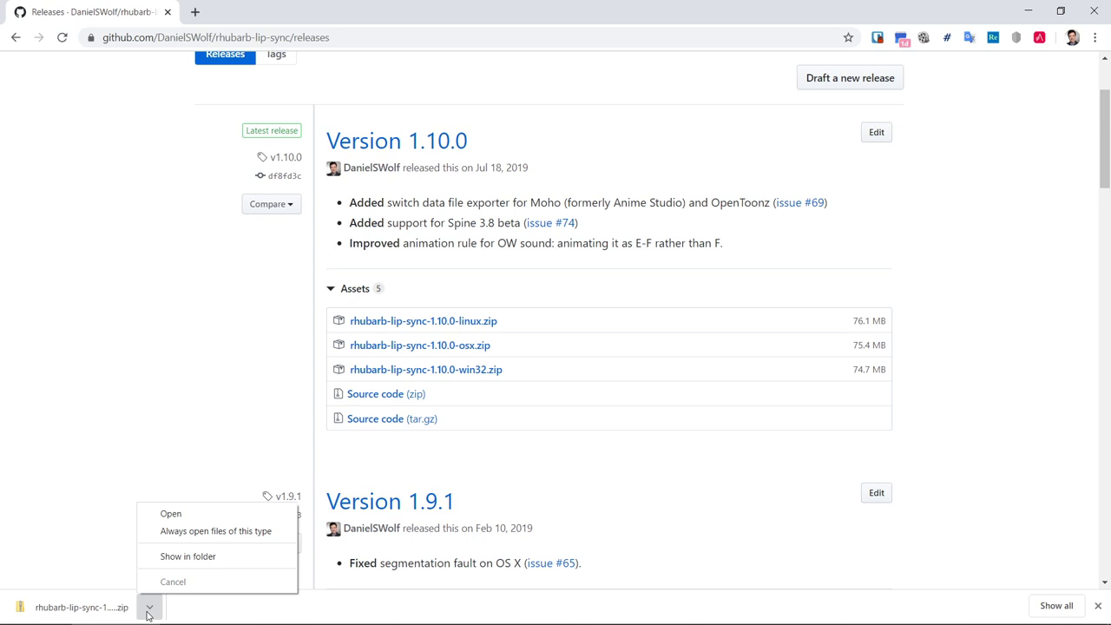
pyautogui.click(177, 558)
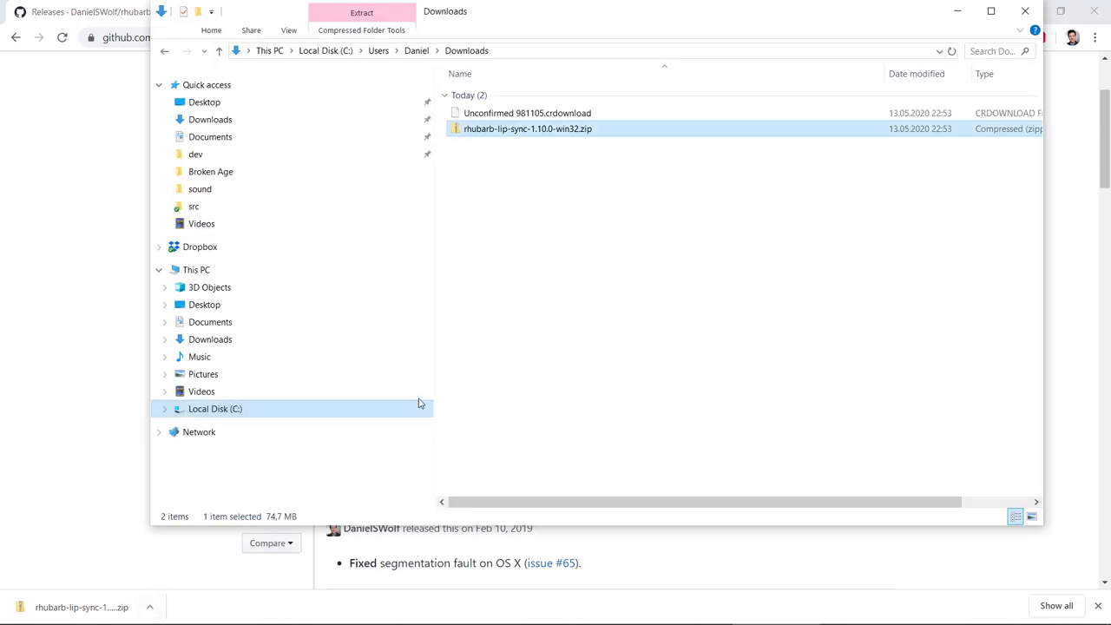
pyautogui.rightClick(544, 111)
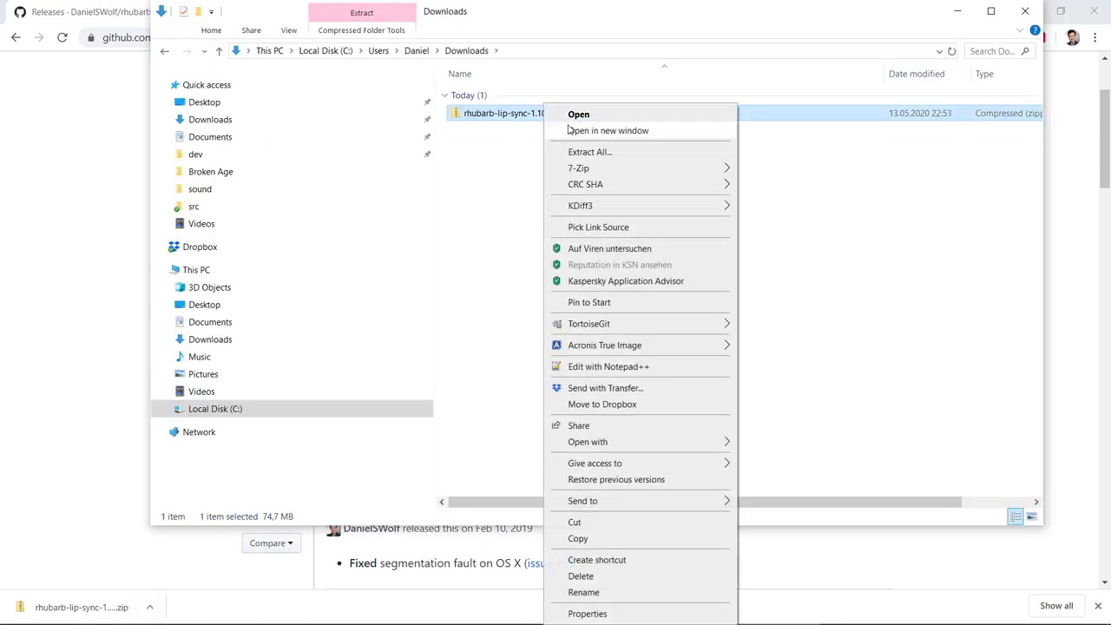
pyautogui.moveTo(660, 168)
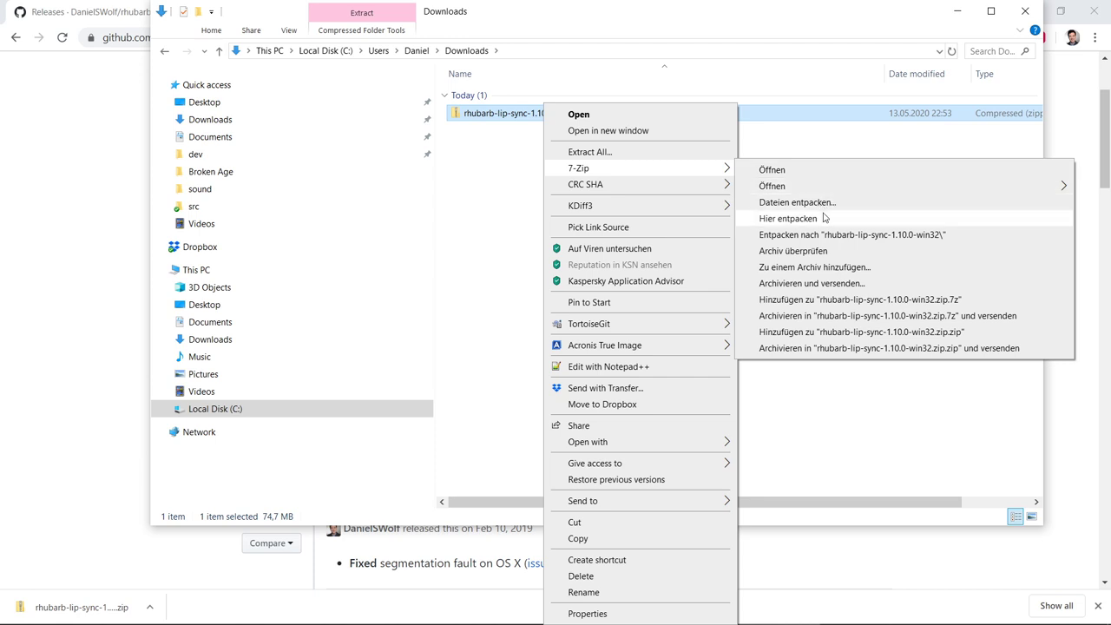
pyautogui.click(824, 219)
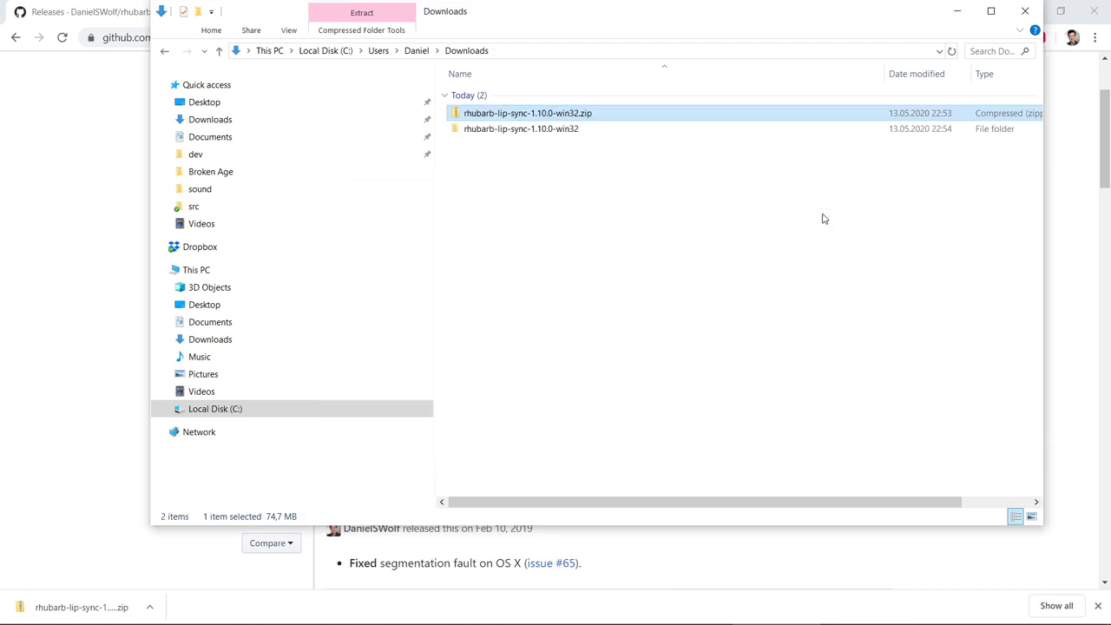
# - Go into extras/EsotericSoftwareSpine and select rhubarb-for-spine-1.10.0.jar
pyautogui.doubleClick(552, 113)
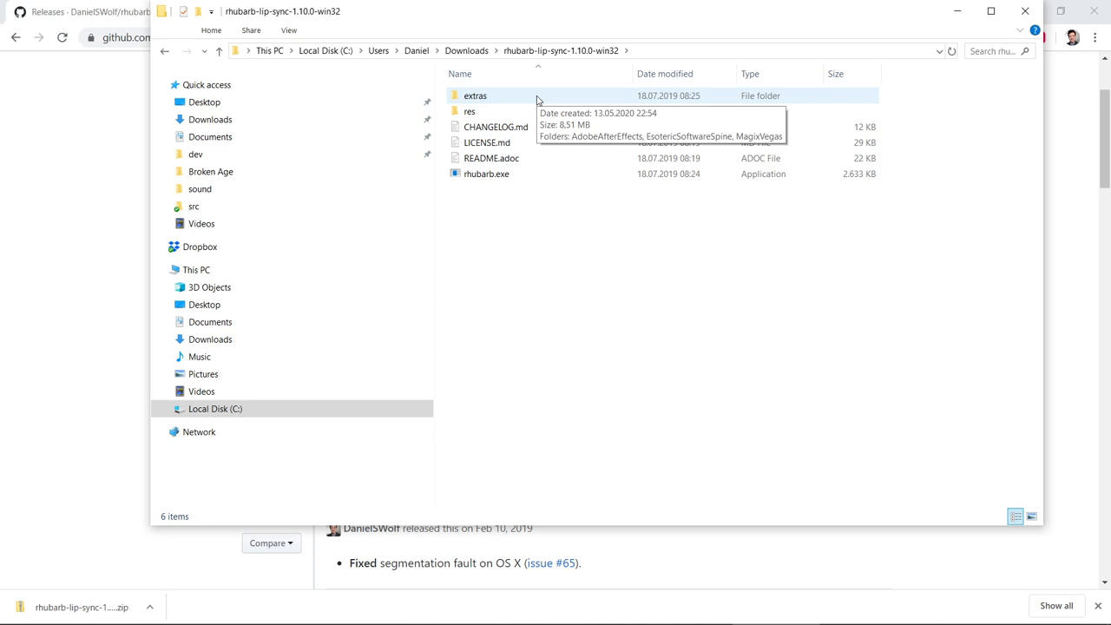
pyautogui.doubleClick(538, 100)
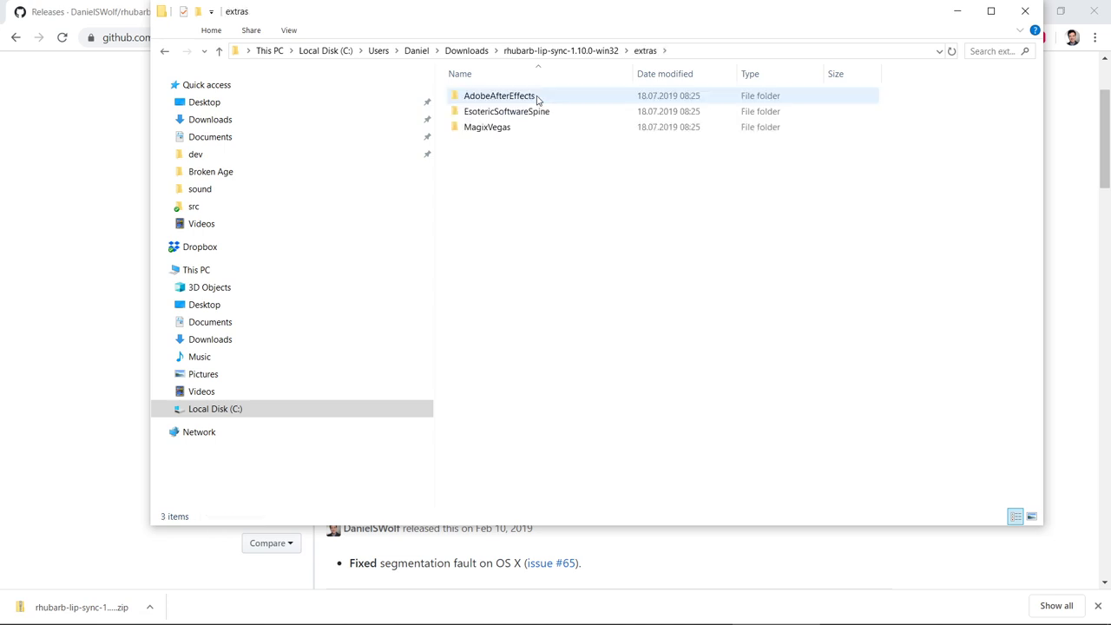
pyautogui.doubleClick(533, 112)
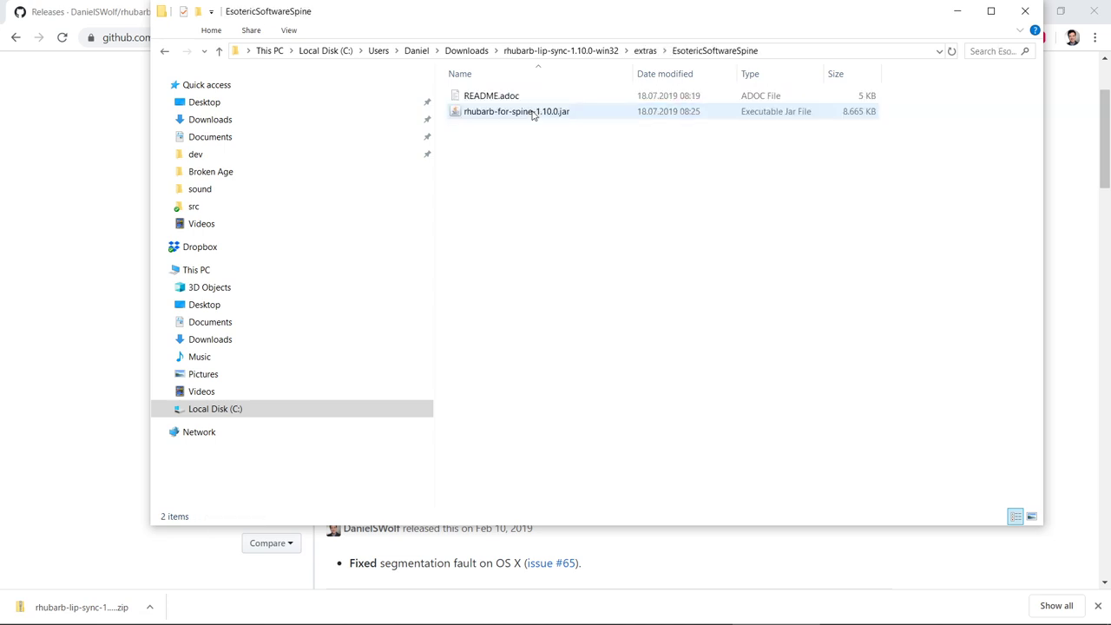
pyautogui.click(533, 113)
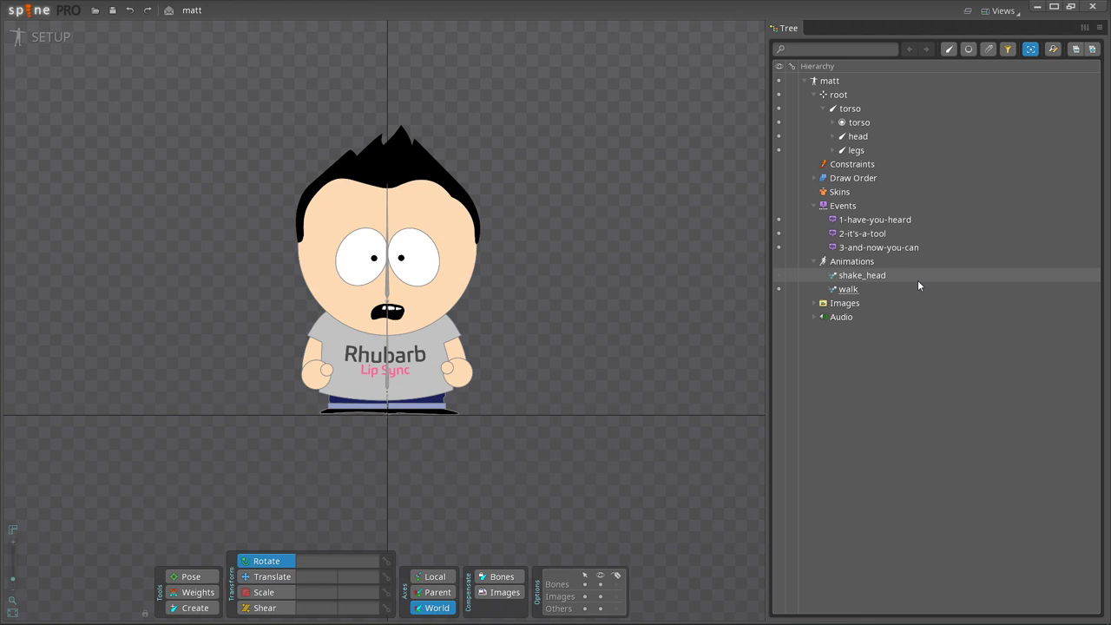
# - Expand the head bone in the Tree to reveal its head and mouth slots
pyautogui.click(833, 137)
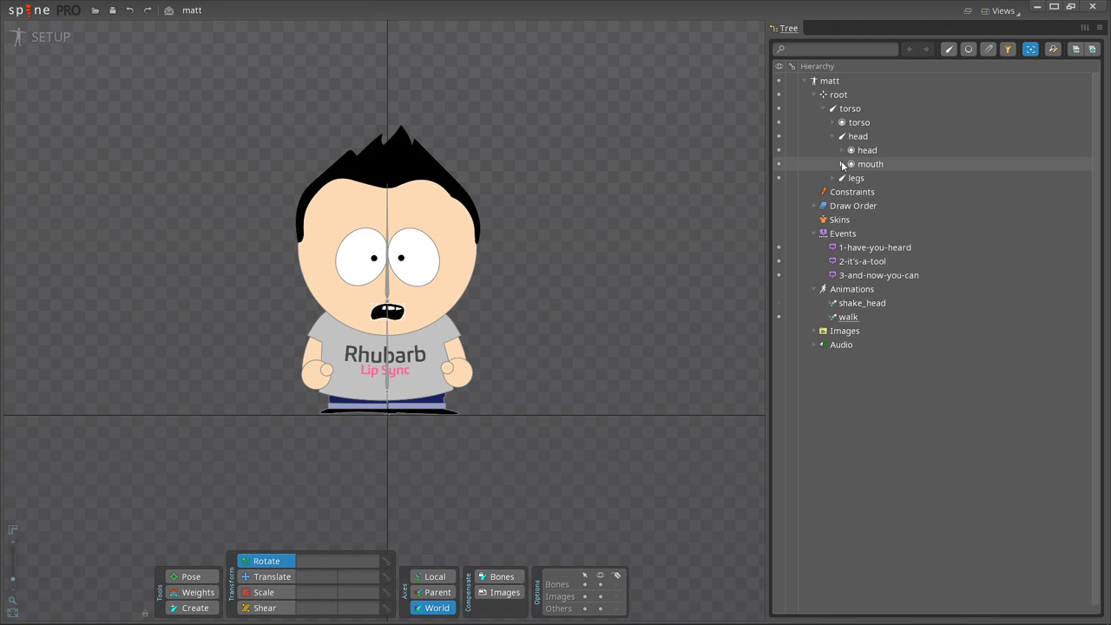
# - Expand the mouth slot and preview its attachments mouth_a through mouth_h
pyautogui.click(841, 164)
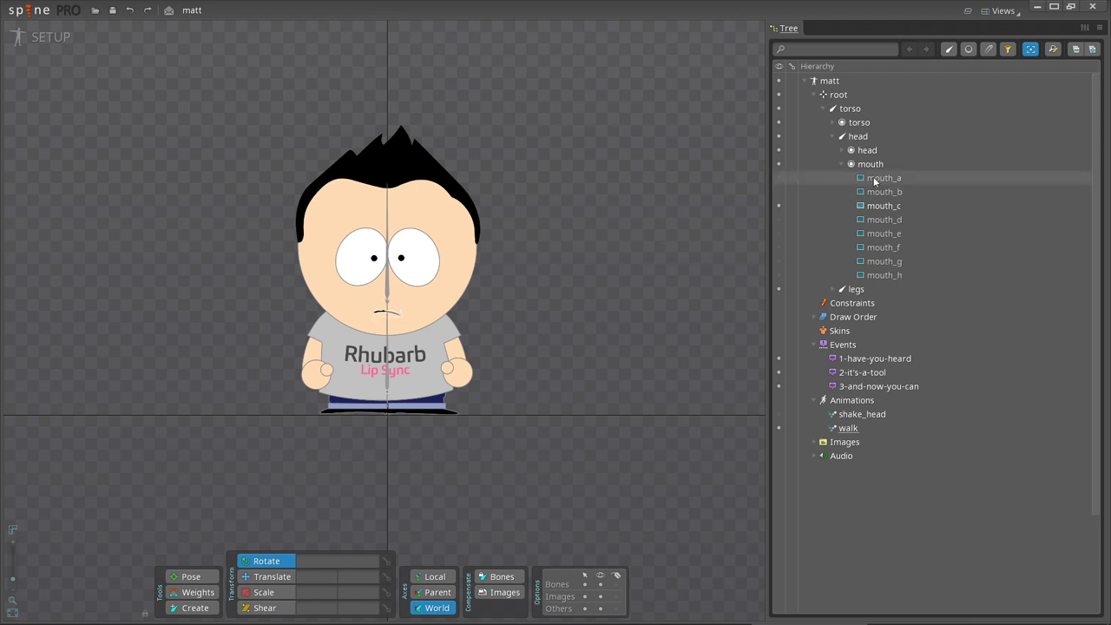
pyautogui.moveTo(874, 180)
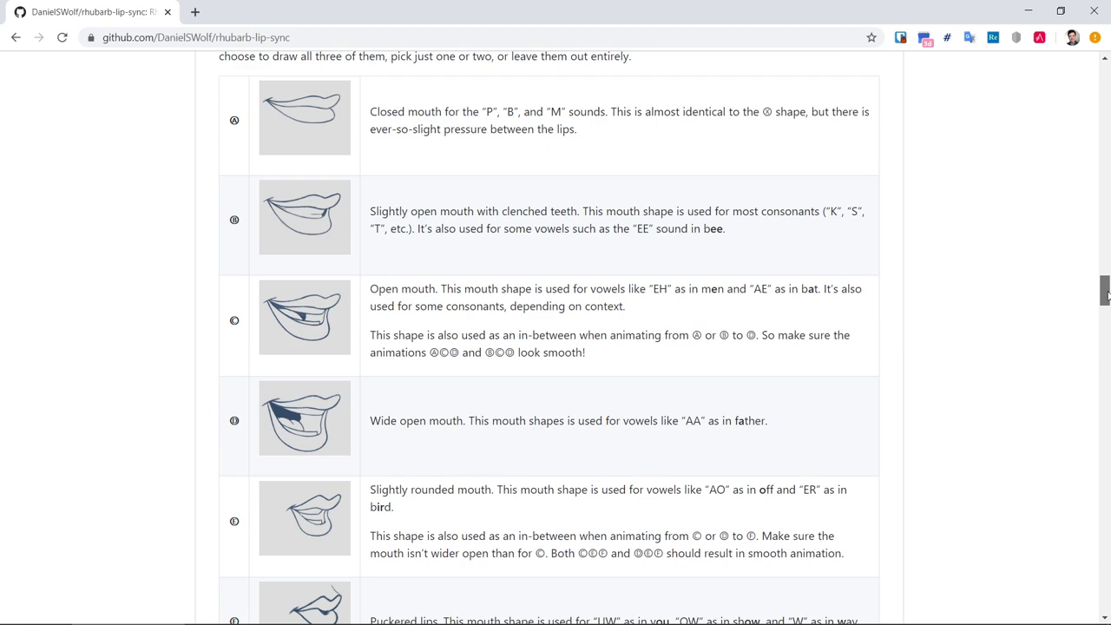
# - Scroll the README down through the mouth-shape reference table
pyautogui.moveTo(1105, 294); pyautogui.dragTo(1105, 319)
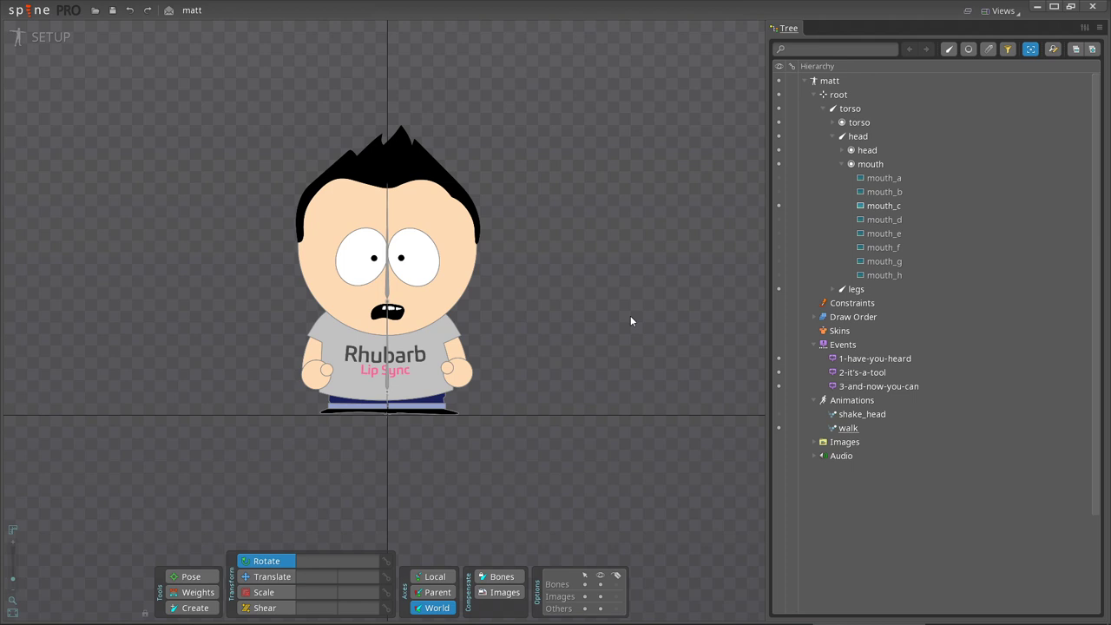
# - Open Spine's main menu from the logo at the top left
pyautogui.click(20, 11)
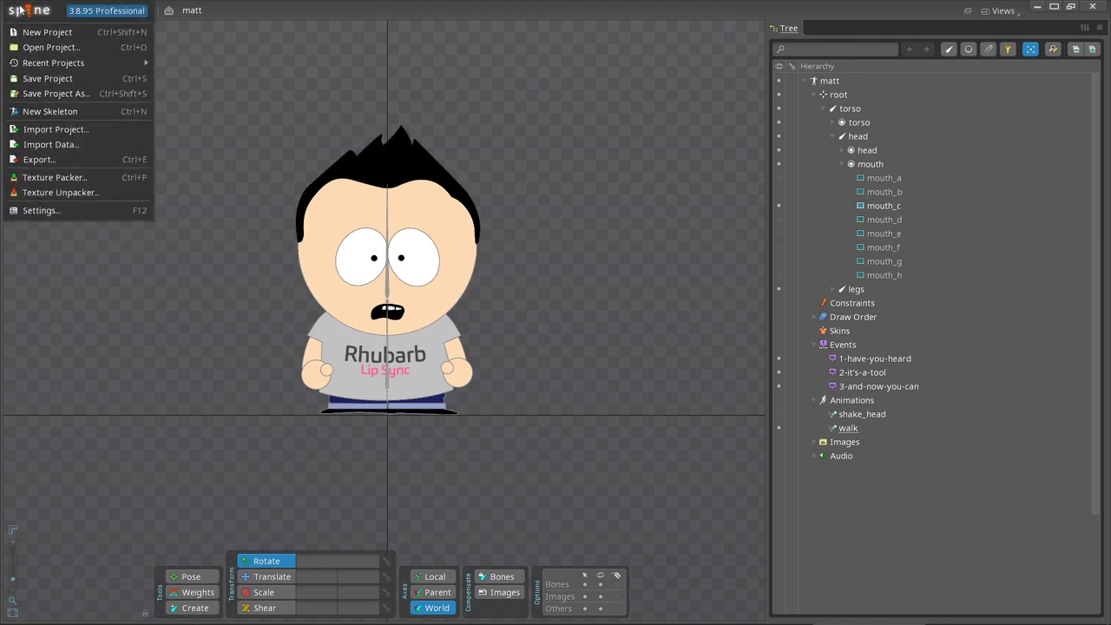
# - Set up a JSON export of matt with the src folder as output folder
pyautogui.click(48, 160)
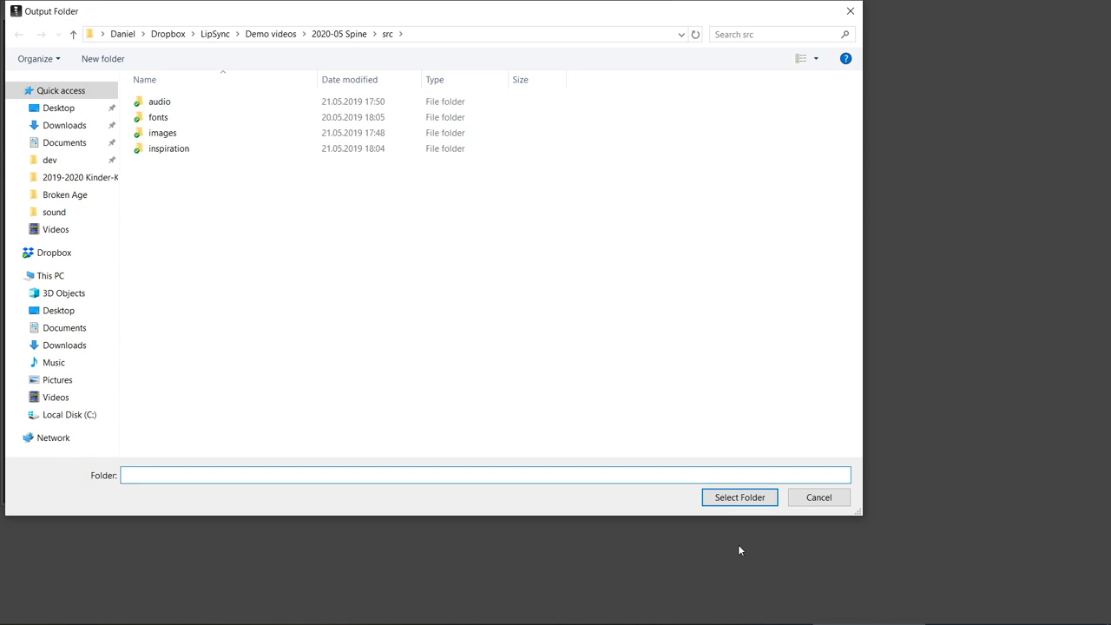
pyautogui.click(768, 501)
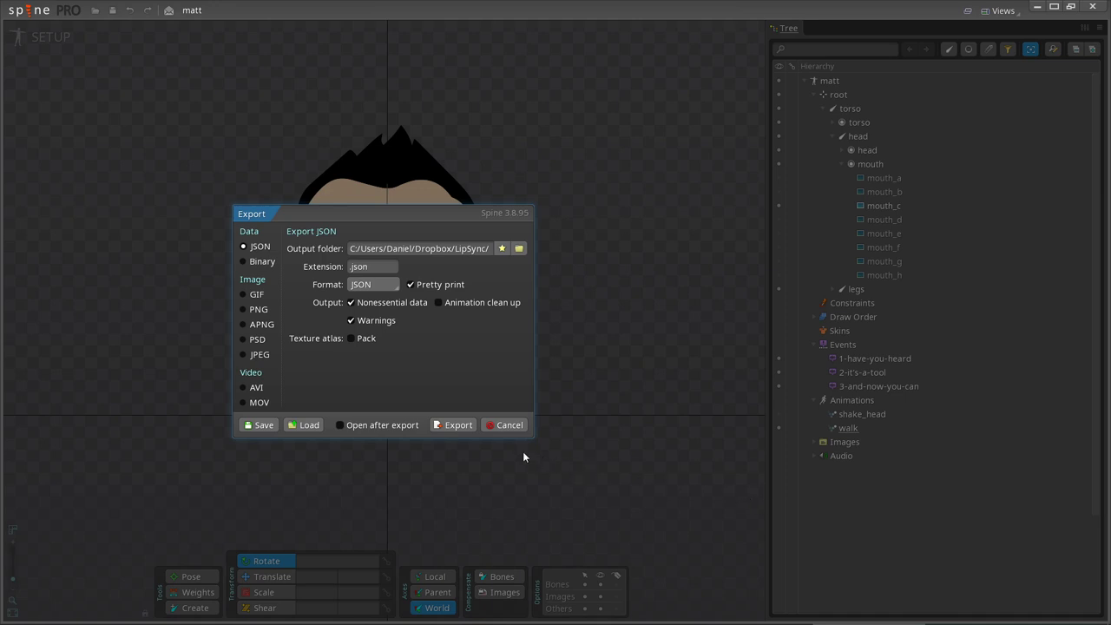
# - Run the JSON export so matt.json appears in src beside matt.spine
pyautogui.click(466, 425)
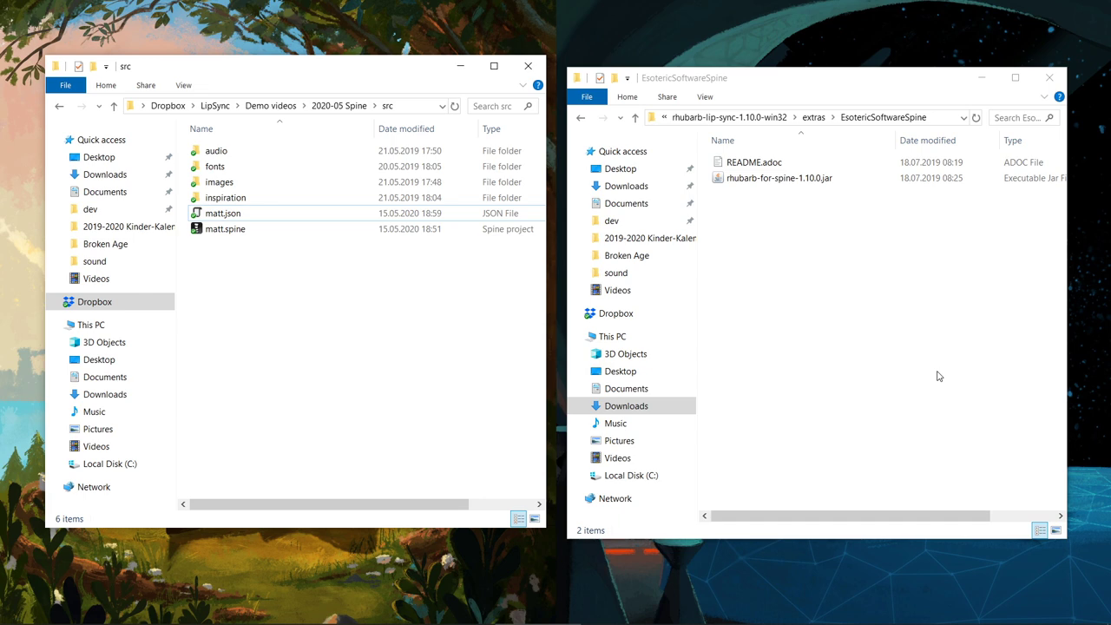
# - Launch rhubarb-for-spine-1.10.0.jar and drop matt.json into its Spine JSON file field
pyautogui.click(810, 178)
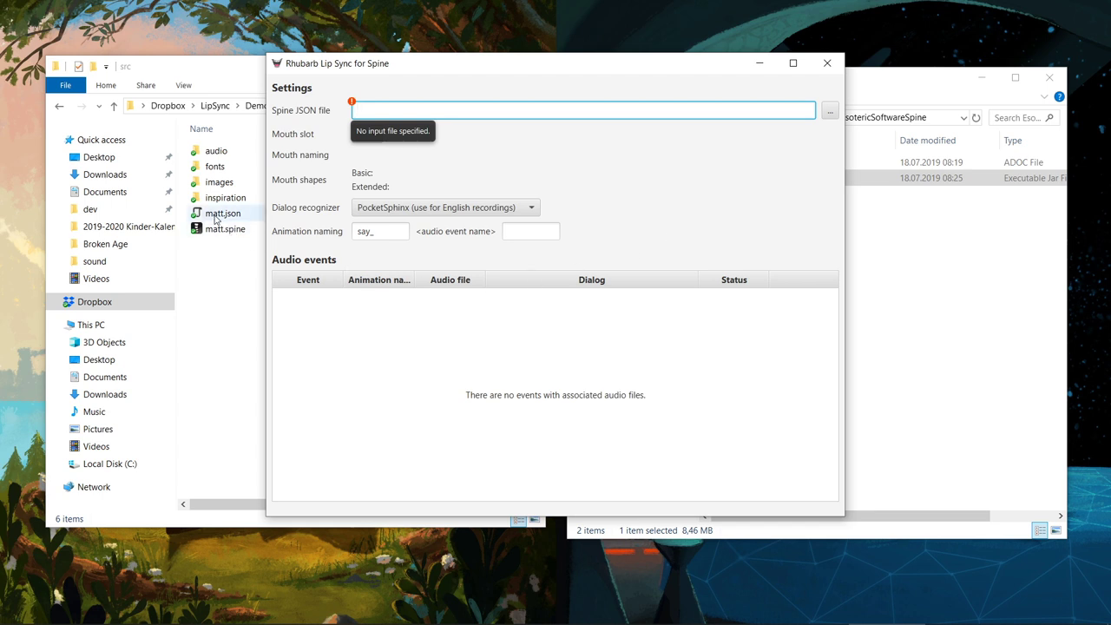
pyautogui.moveTo(215, 218); pyautogui.dragTo(546, 184)
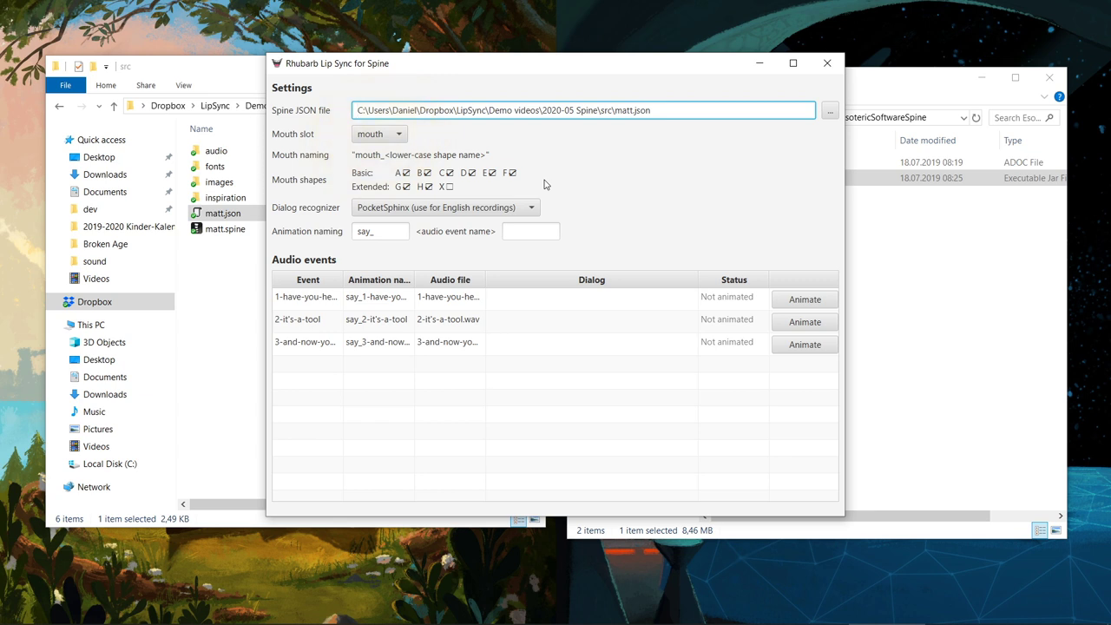
pyautogui.click(400, 137)
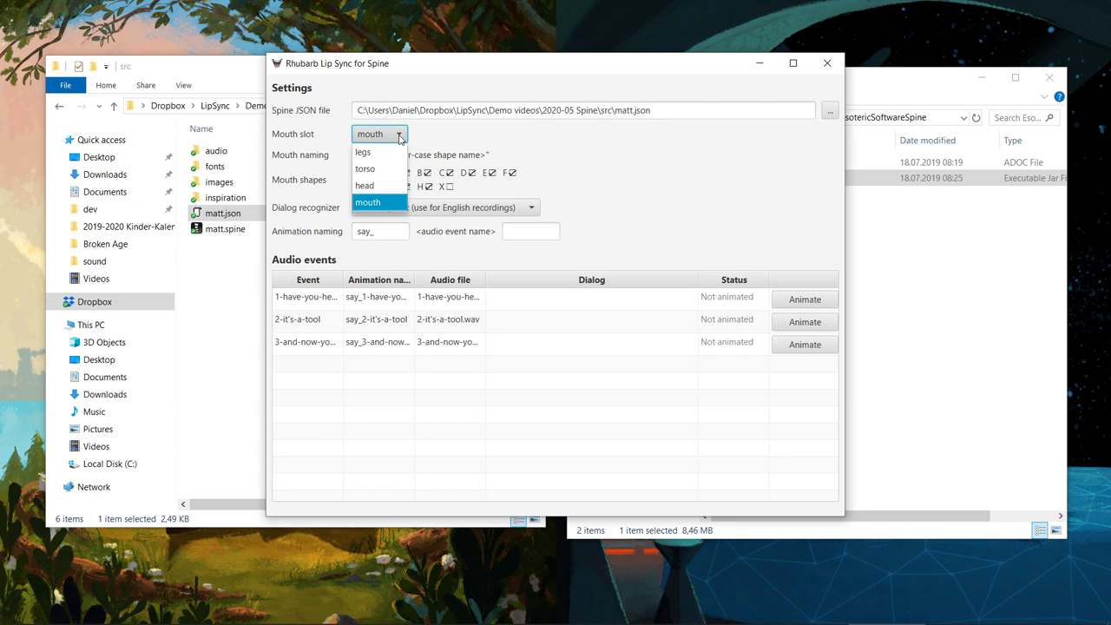
pyautogui.click(400, 137)
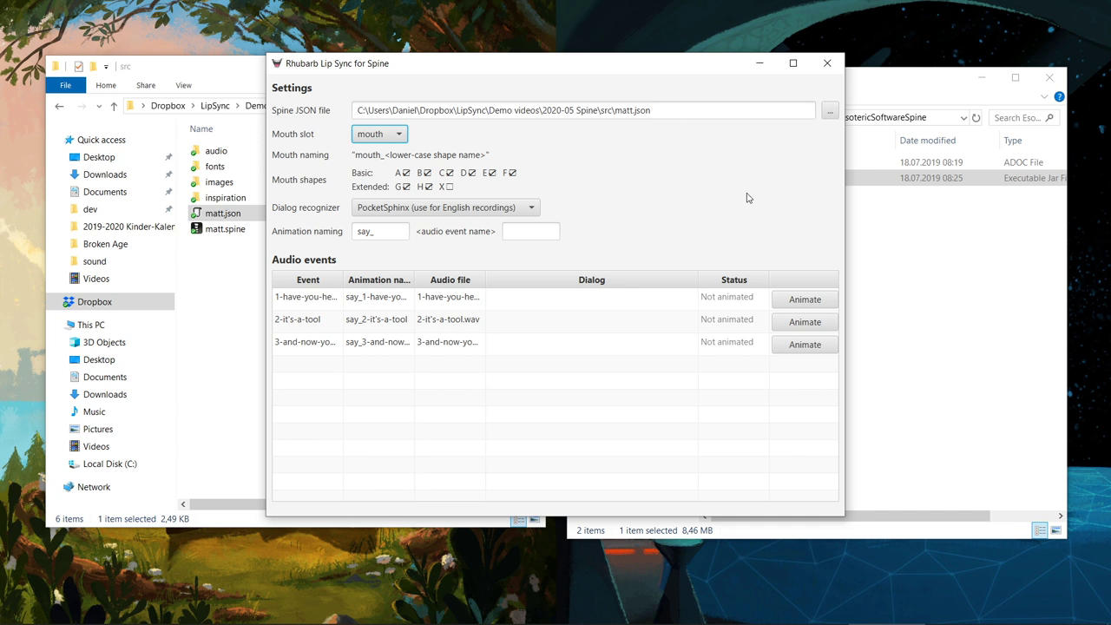
# - Run Animate on each of the three audio event rows
pyautogui.click(781, 299)
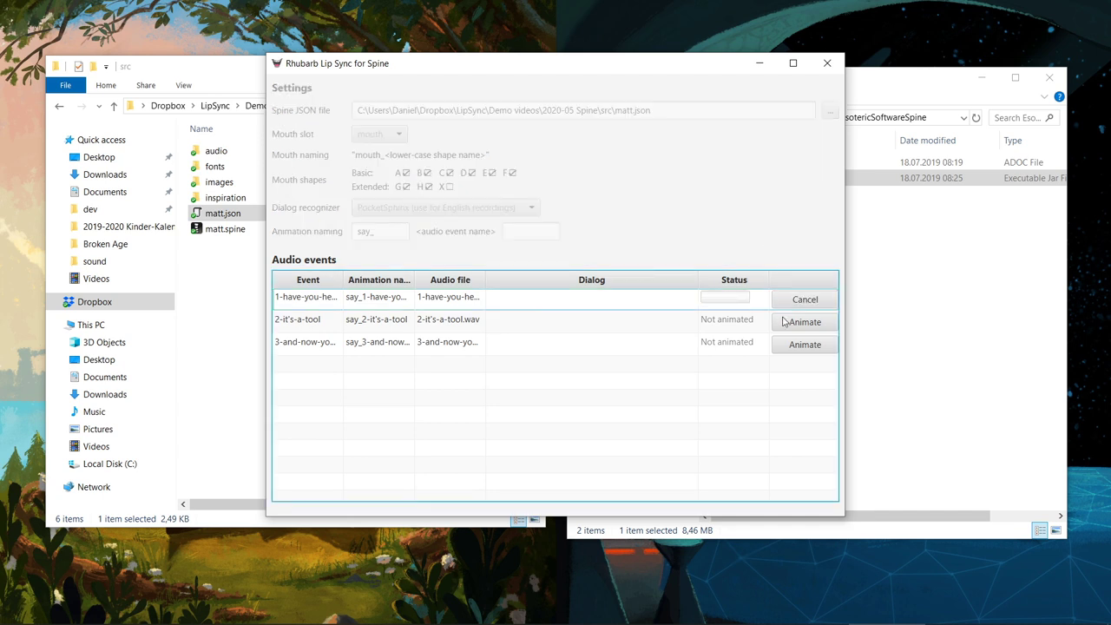
pyautogui.click(784, 326)
pyautogui.click(788, 345)
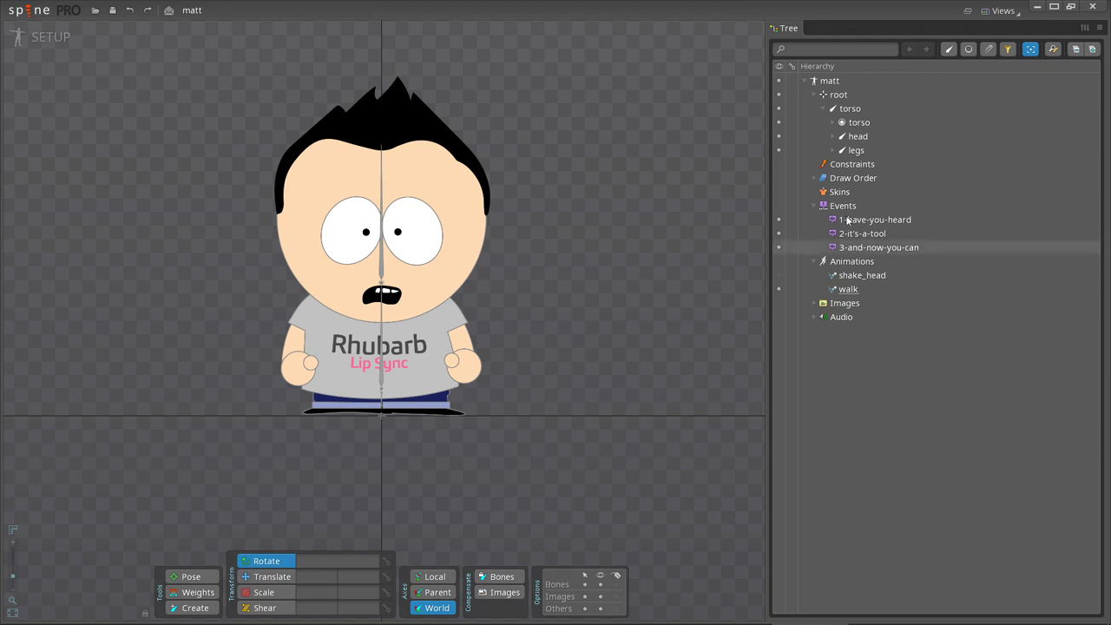
# - Delete the existing matt skeleton from the project
pyautogui.click(825, 81)
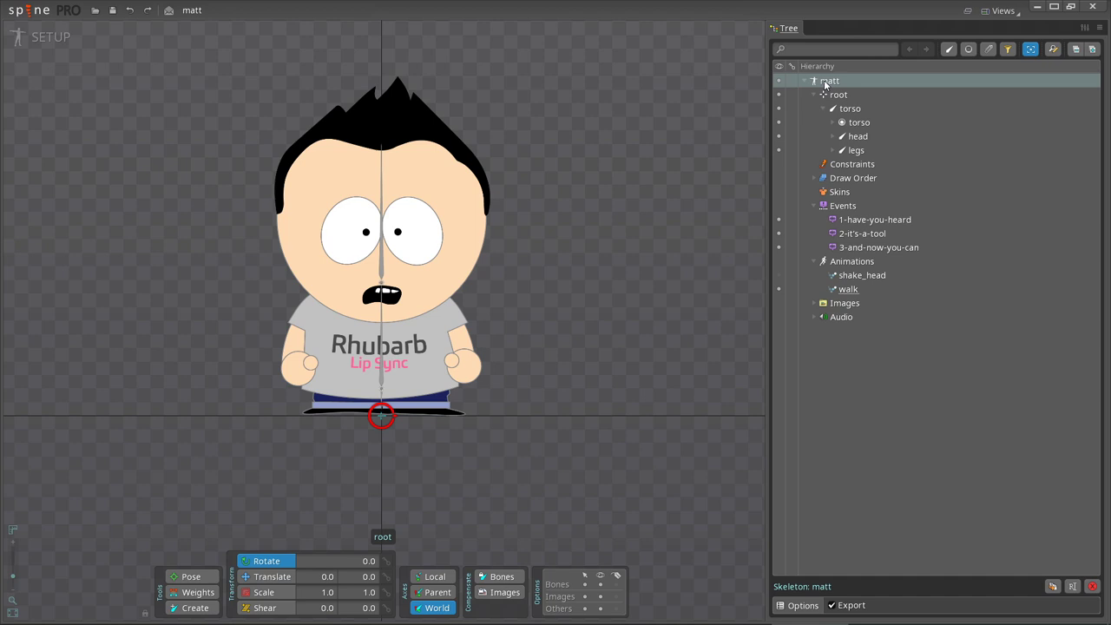
pyautogui.click(1093, 586)
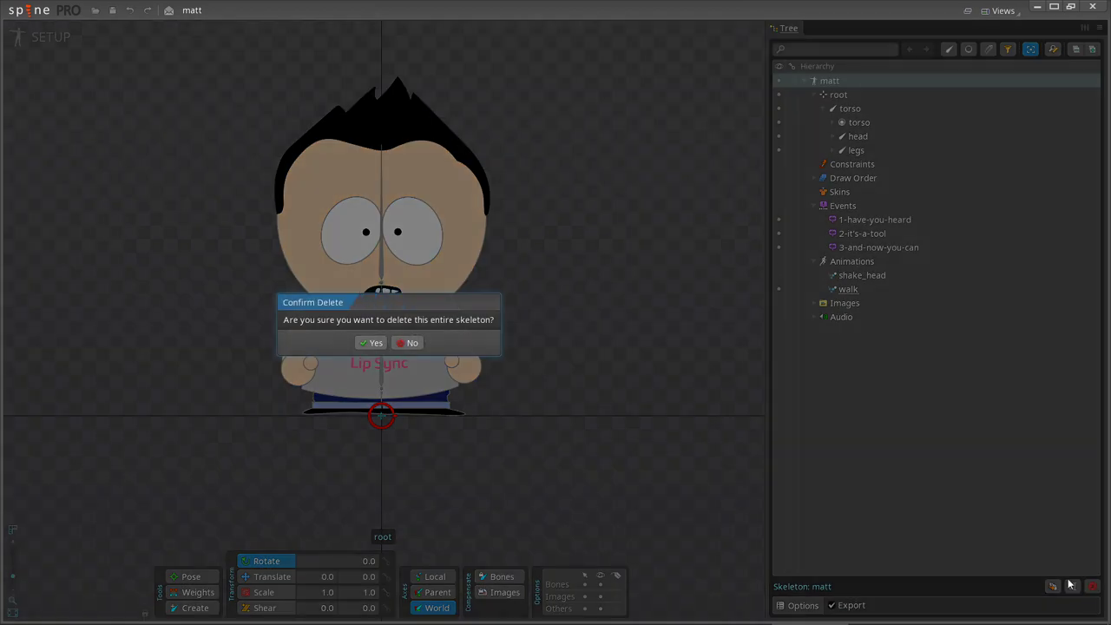
pyautogui.click(368, 344)
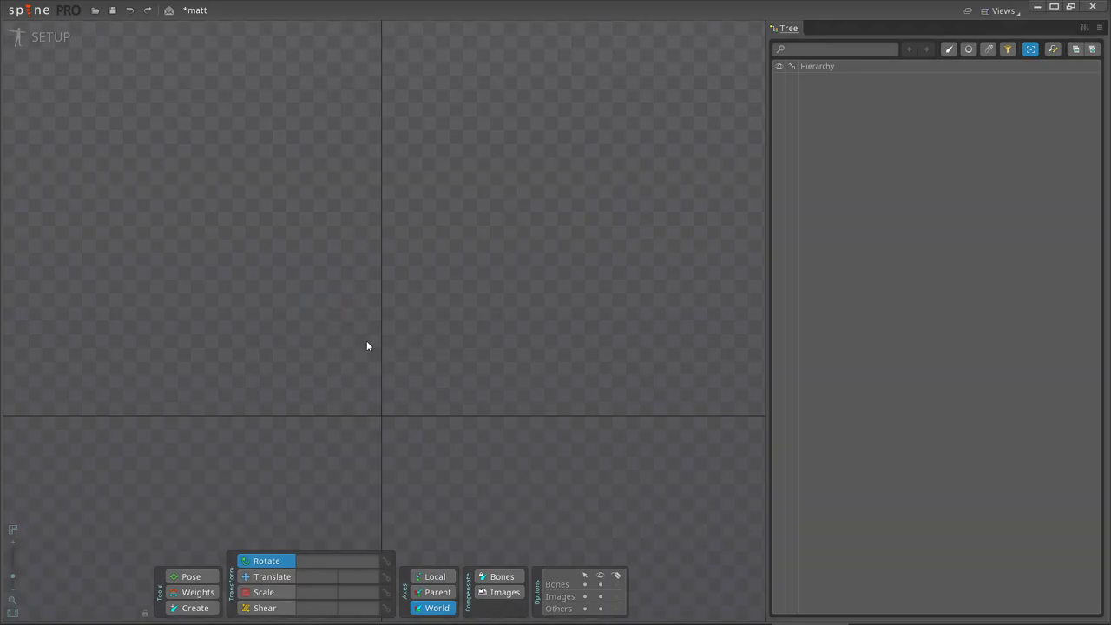
# - Import matt.json via Import Data as a fresh matt skeleton
pyautogui.click(29, 10)
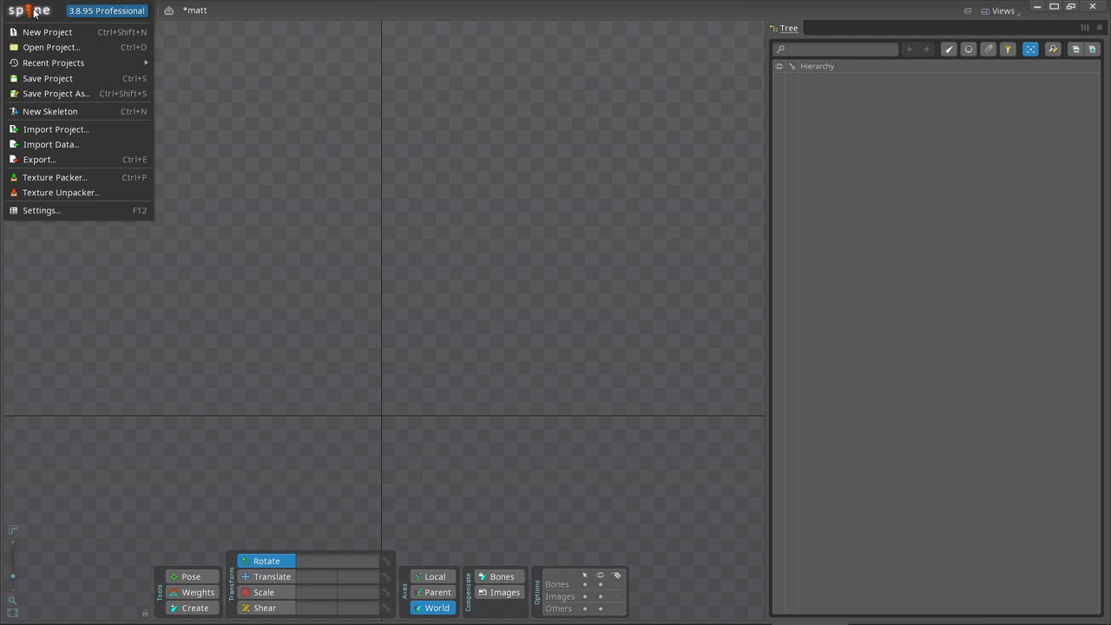
pyautogui.click(50, 145)
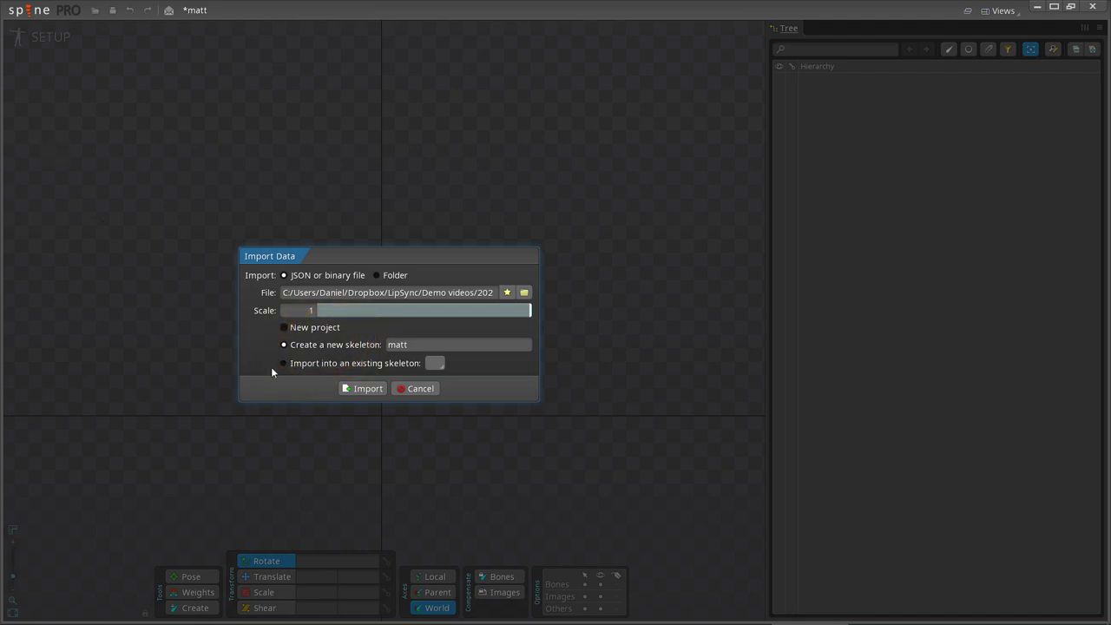
pyautogui.click(351, 388)
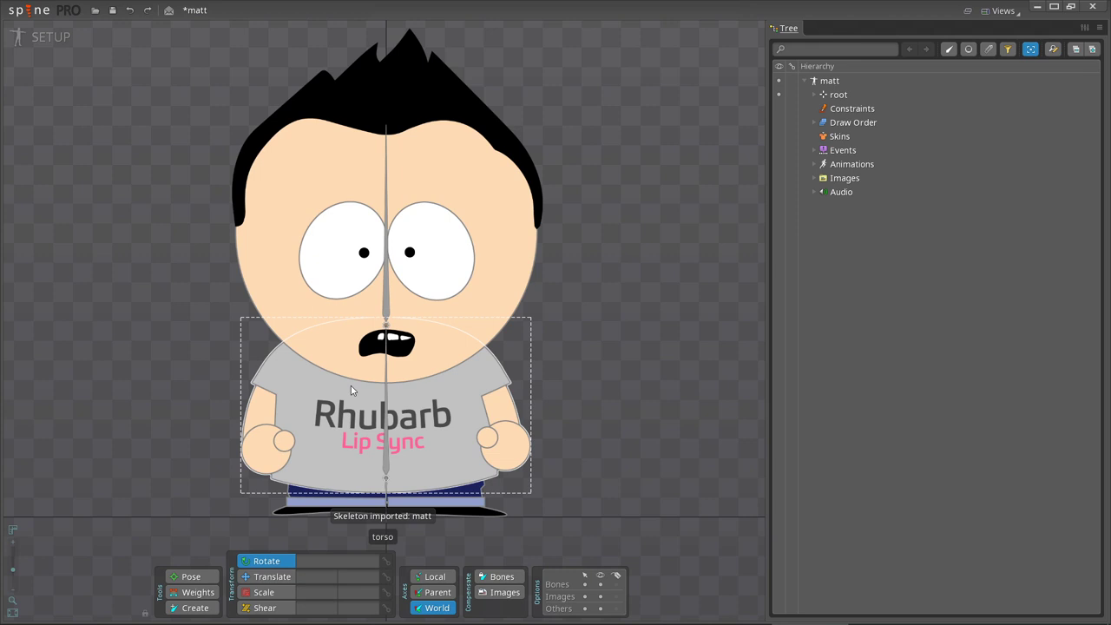
# - In Animate mode, play the say_1-have-you-heard animation
pyautogui.click(41, 40)
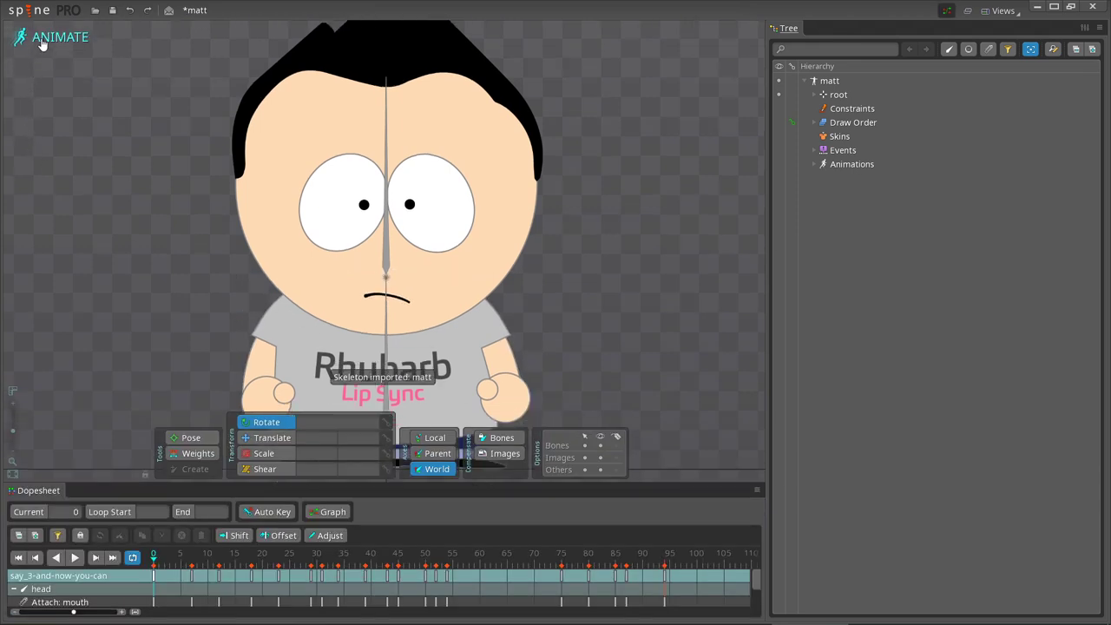
pyautogui.click(814, 165)
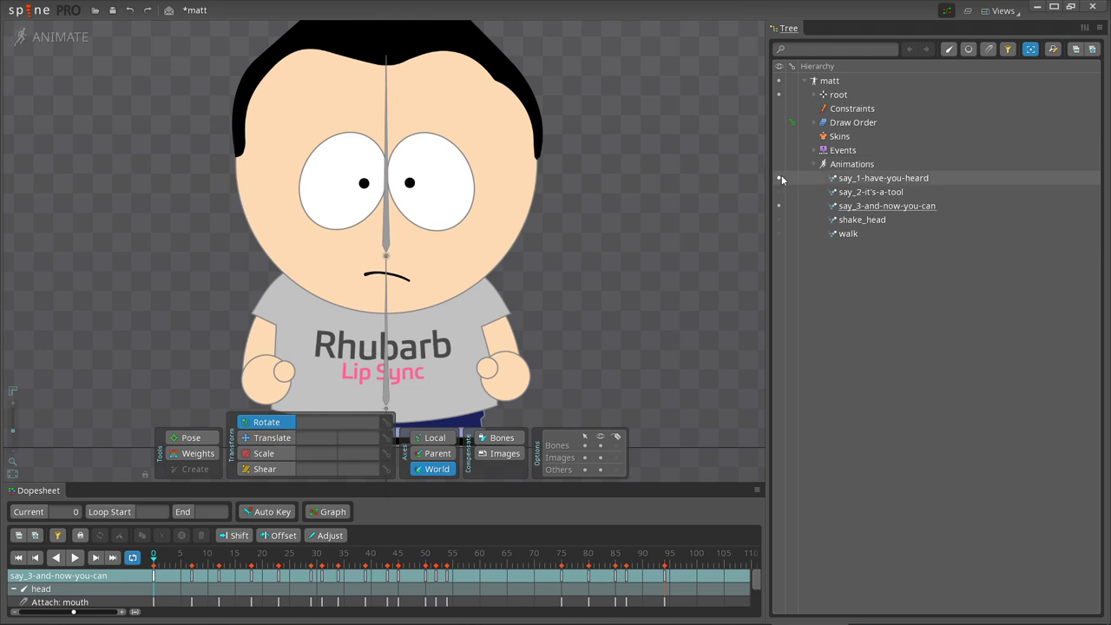
pyautogui.click(781, 177)
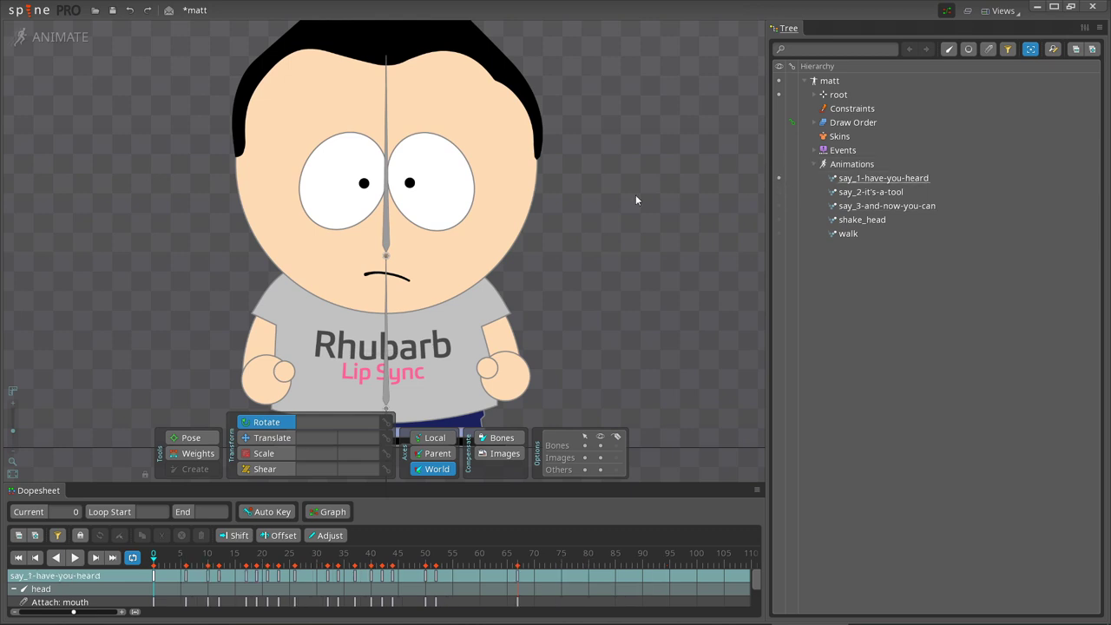
pyautogui.click(75, 559)
# - Play say_2-it's-a-tool, stop it, then play say_3-and-now-you-can
pyautogui.click(779, 192)
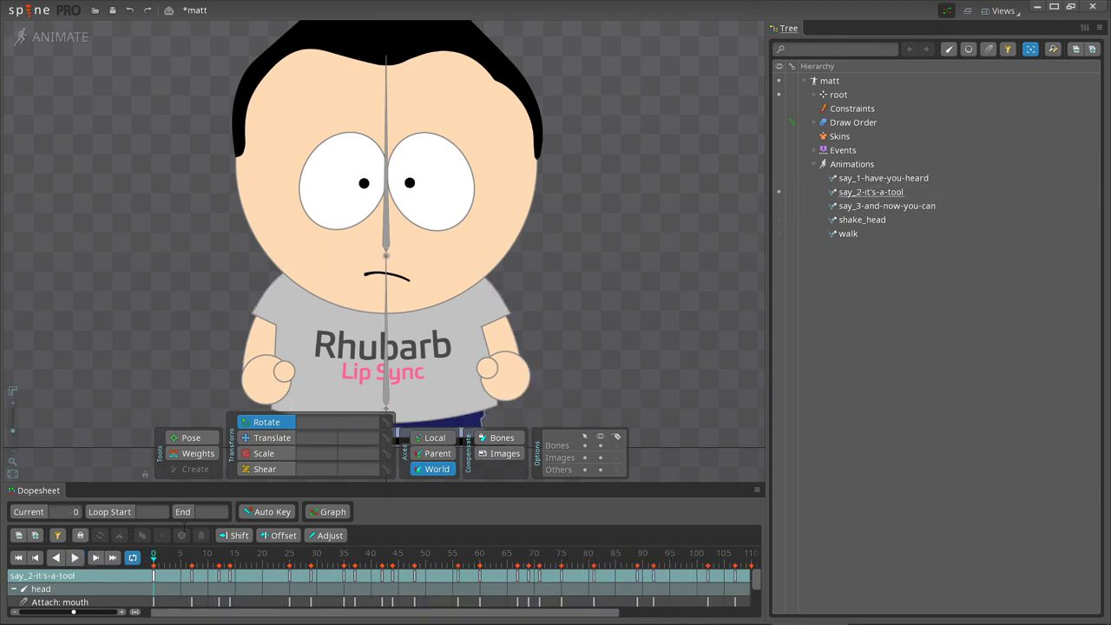
pyautogui.click(132, 558)
pyautogui.click(74, 558)
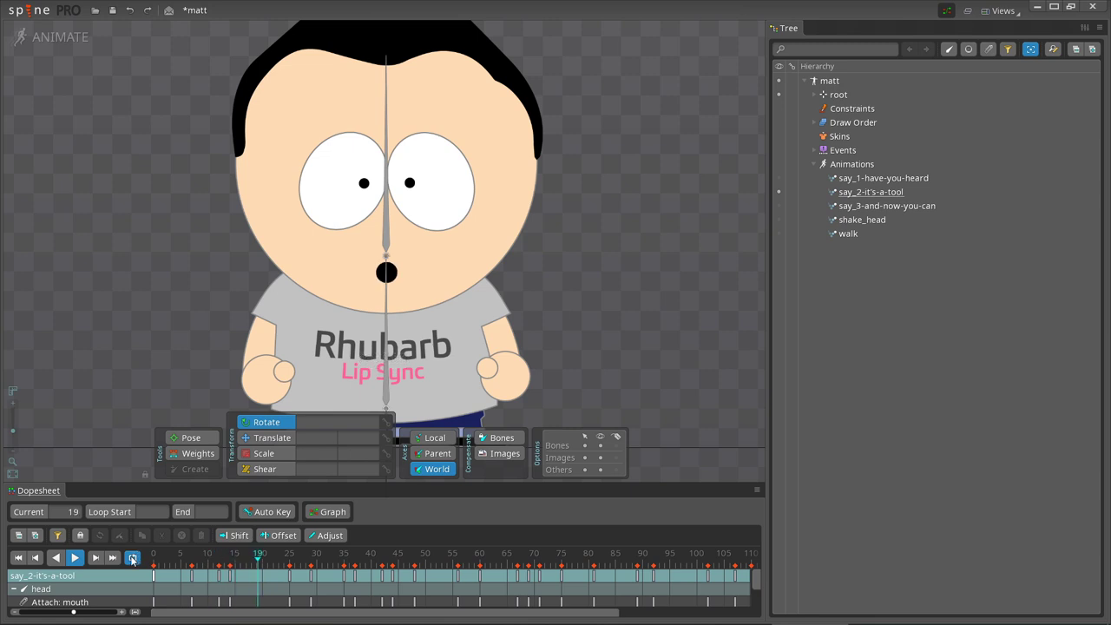
pyautogui.click(76, 558)
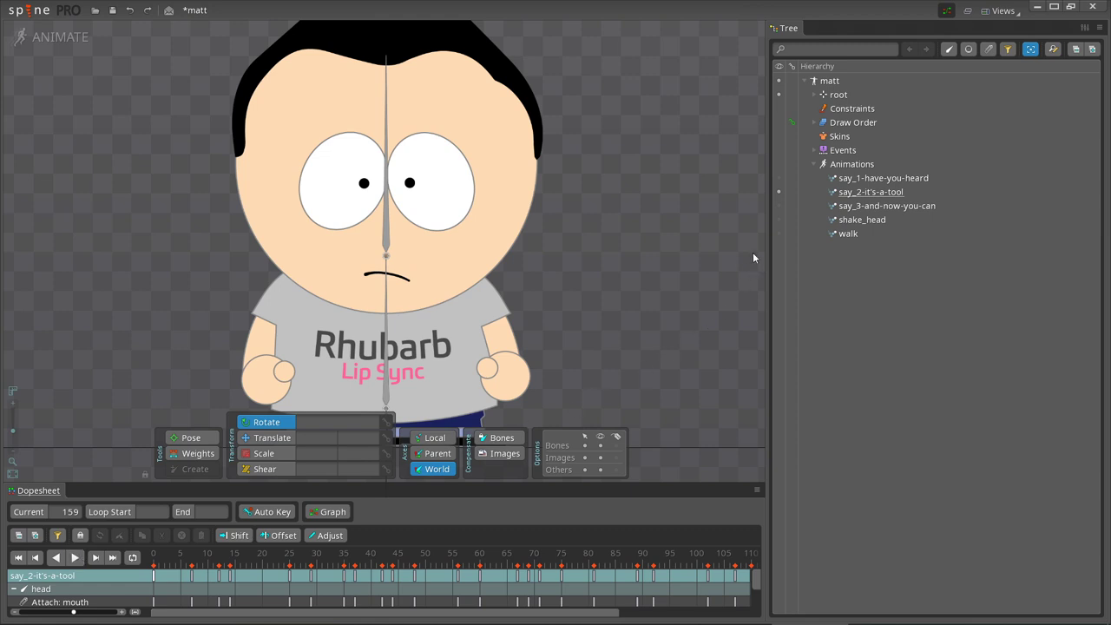
pyautogui.click(778, 206)
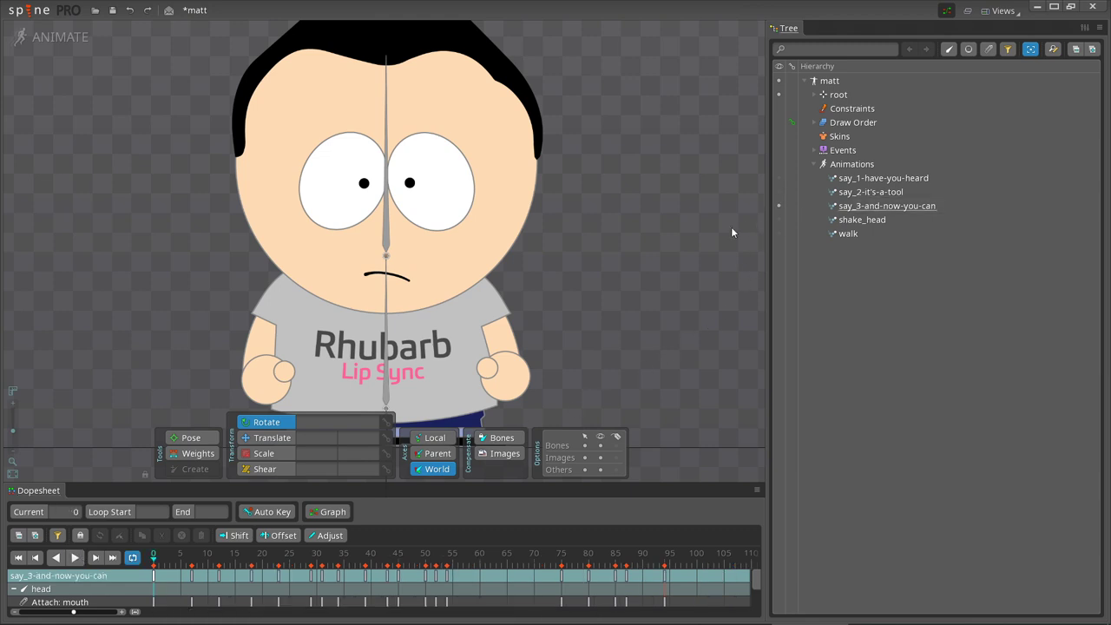
pyautogui.click(75, 559)
# - Play say_3-and-now-you-can from frame 42, restarting from frame 42 twice
pyautogui.click(382, 554)
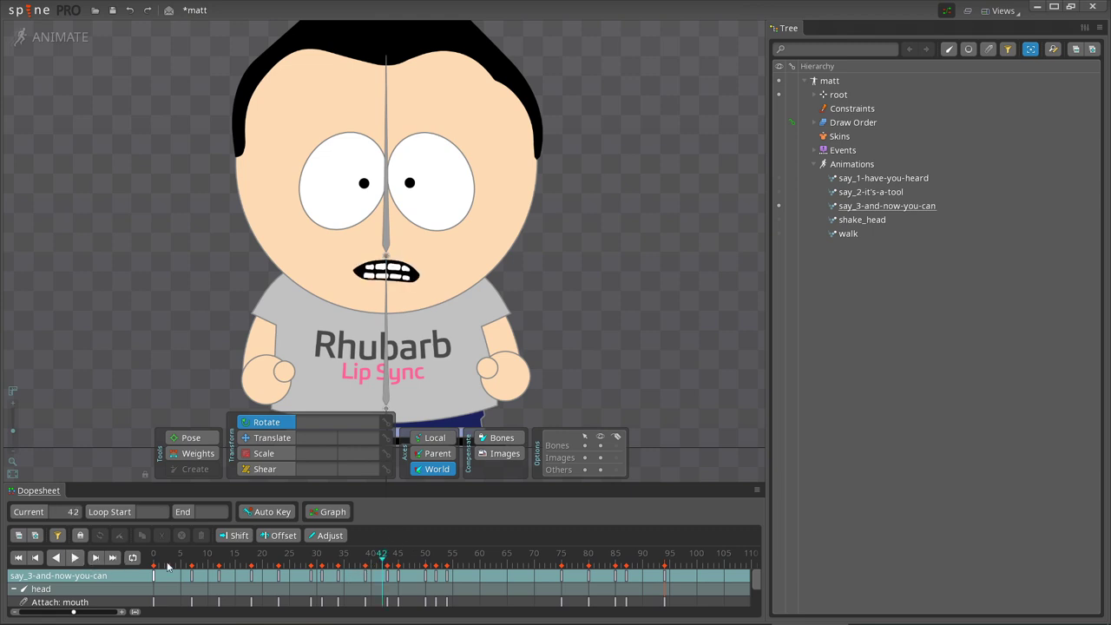
pyautogui.click(82, 562)
pyautogui.click(382, 555)
pyautogui.click(381, 556)
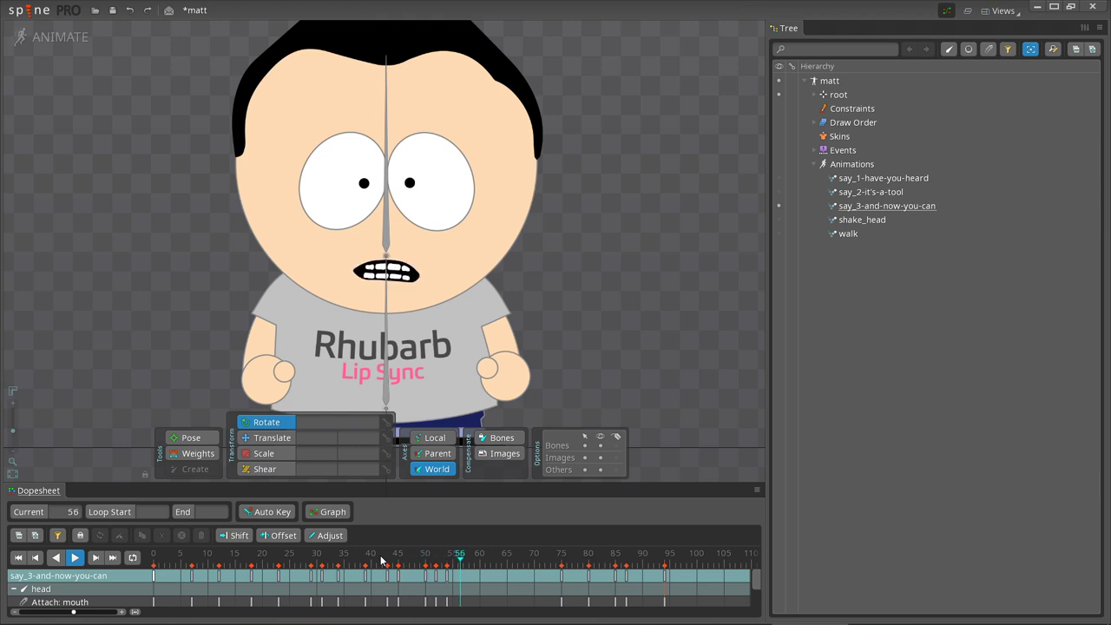
# - In Setup mode, set 3-and-now-you-can's String to 'and now you can import the results right into spine'
pyautogui.click(74, 557)
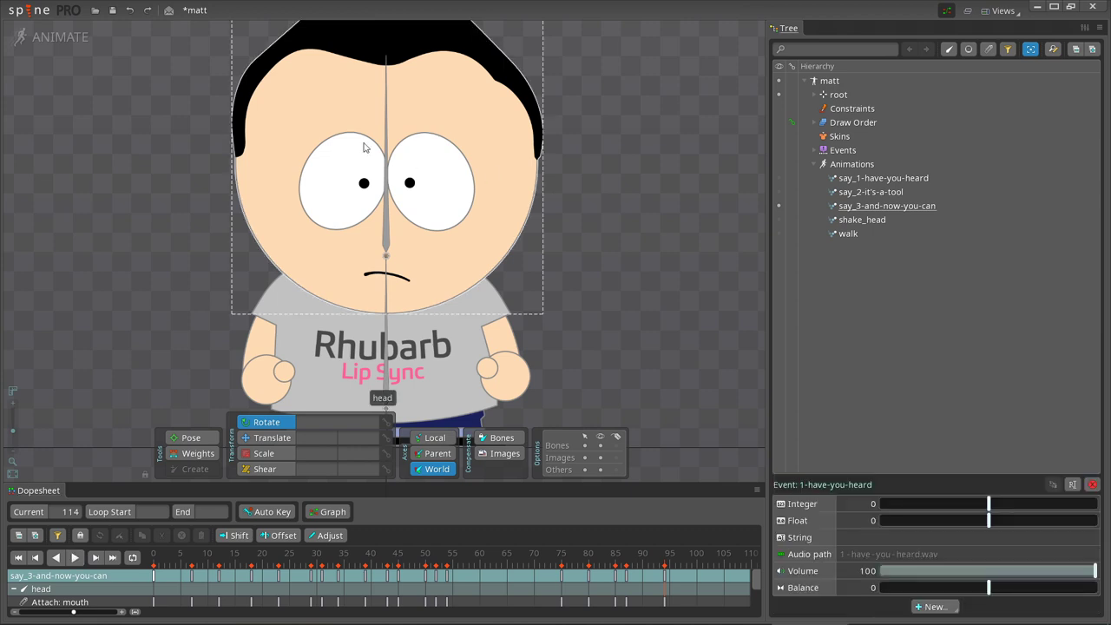
pyautogui.click(34, 42)
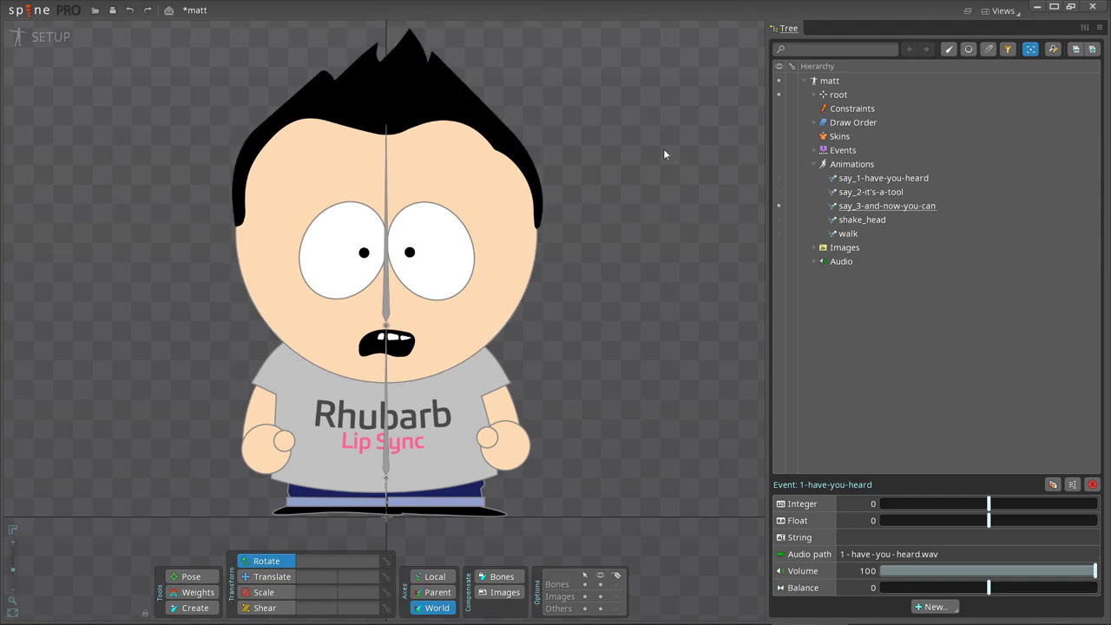
pyautogui.click(813, 152)
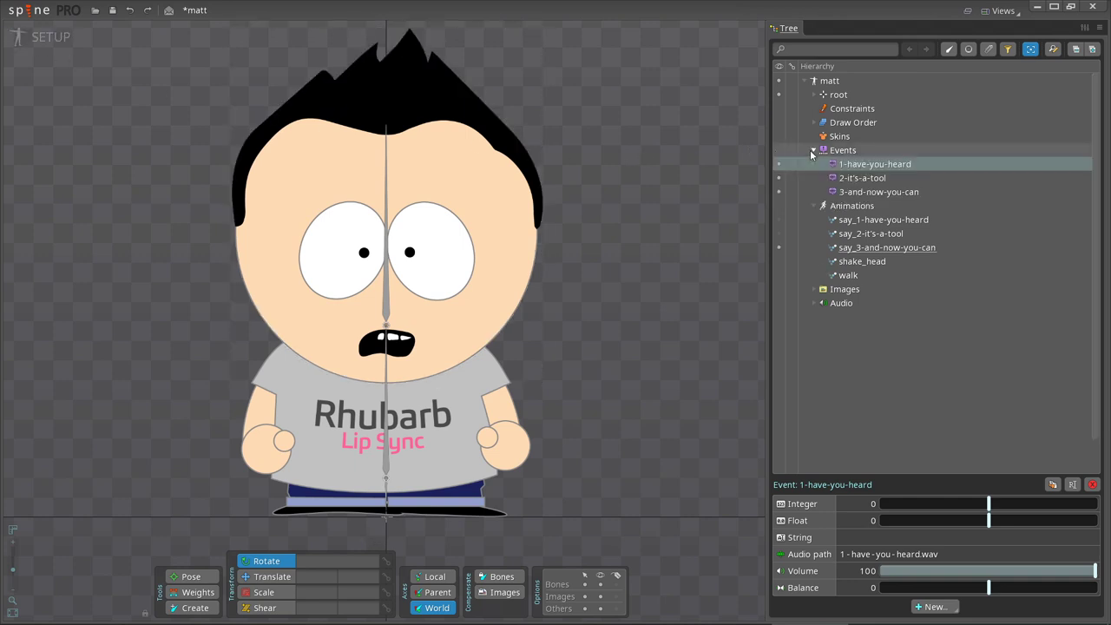
pyautogui.click(855, 192)
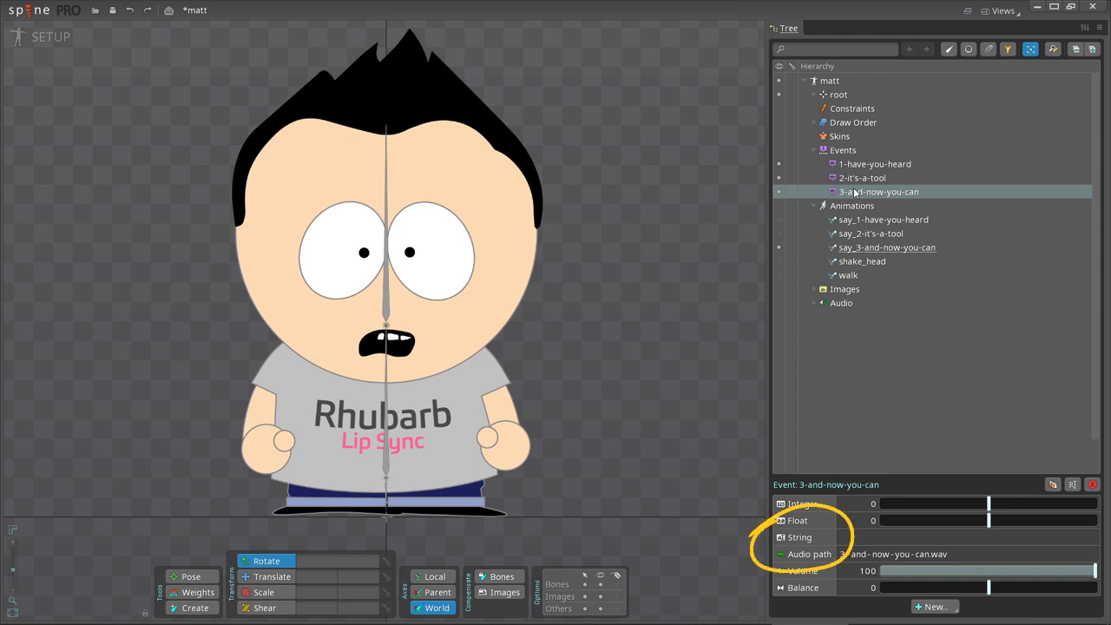
pyautogui.click(870, 537)
pyautogui.write('and now')
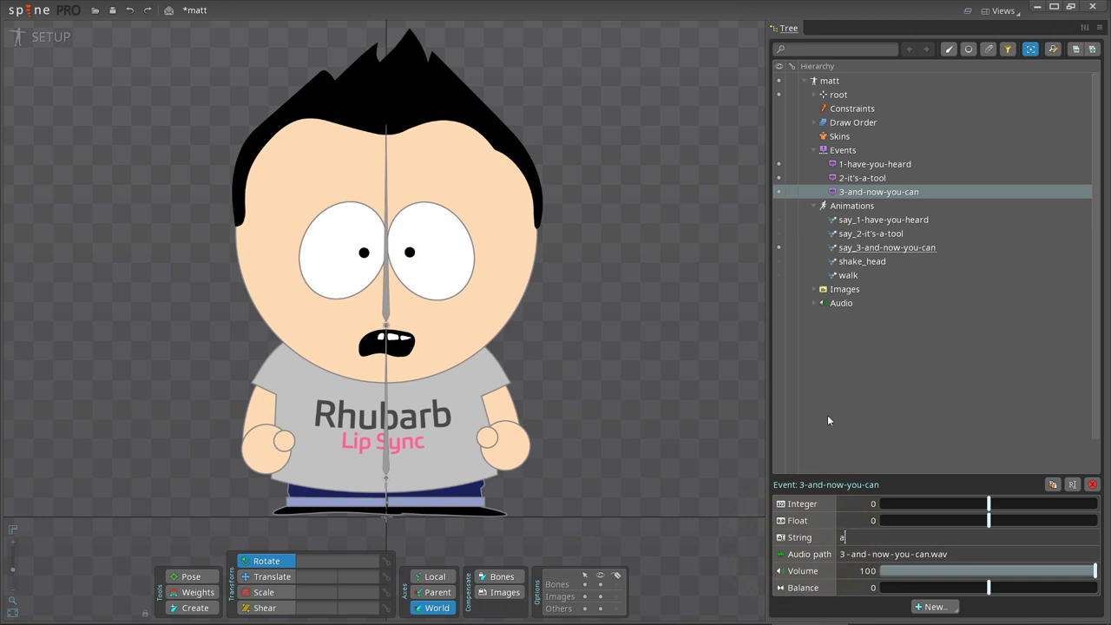
pyautogui.write(' you can import the results r')
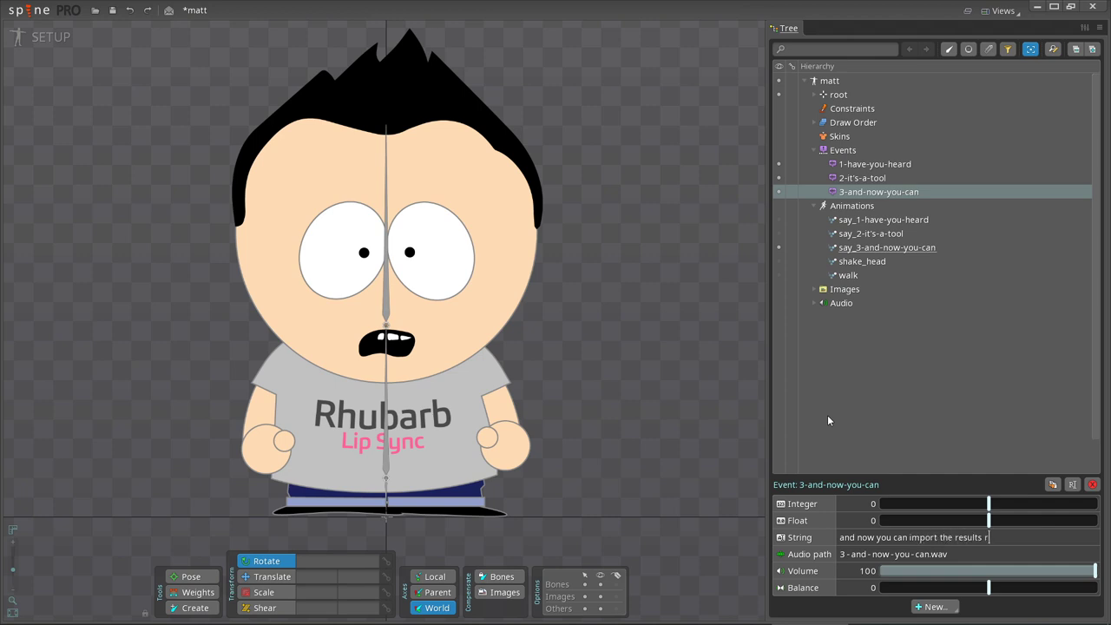
pyautogui.write('ight into spine')
# - Export the matt skeleton as JSON with the src folder as output
pyautogui.click(39, 12)
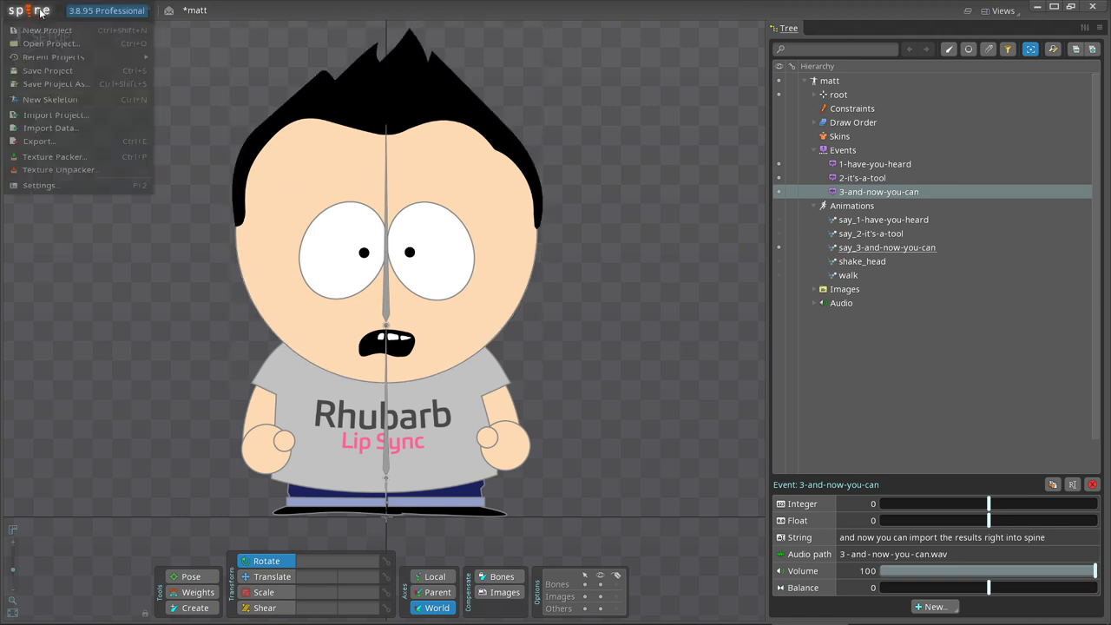
pyautogui.click(58, 158)
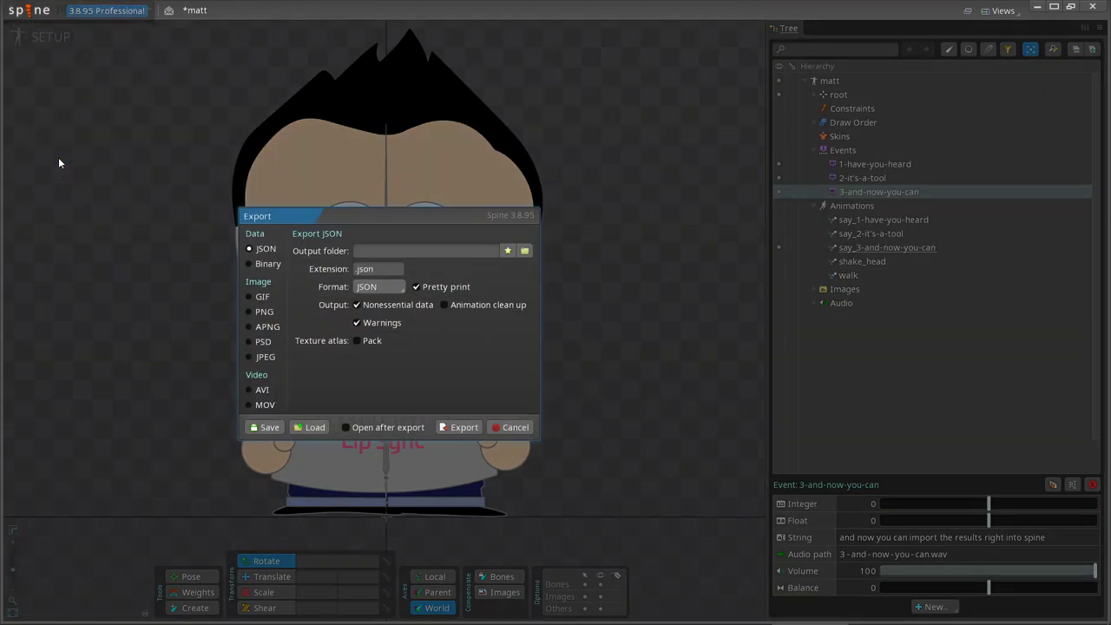
pyautogui.click(524, 250)
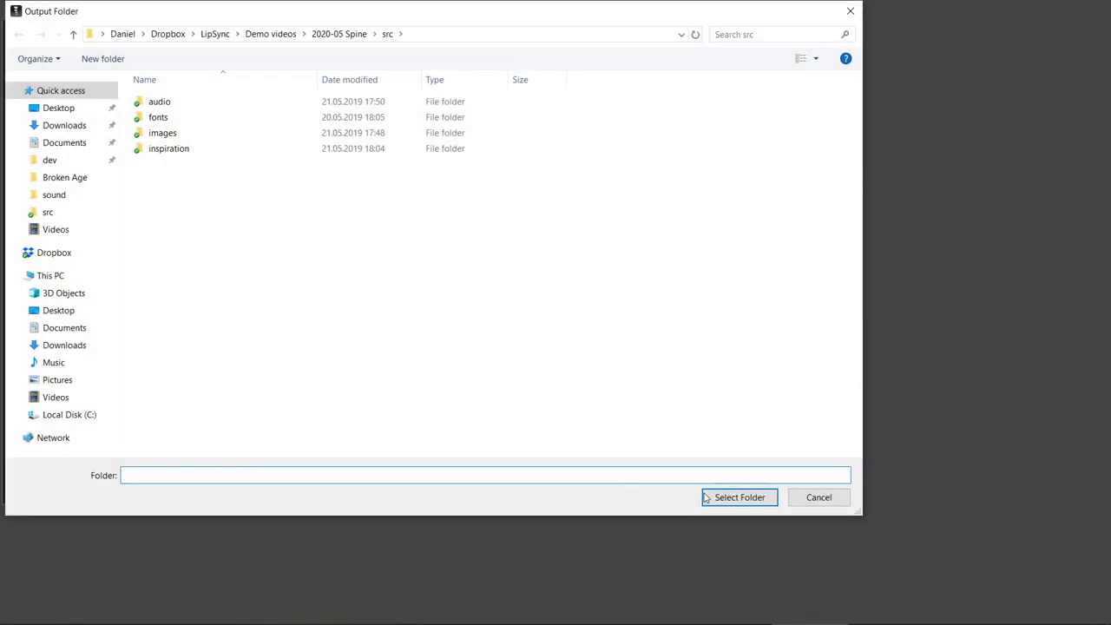
pyautogui.click(737, 498)
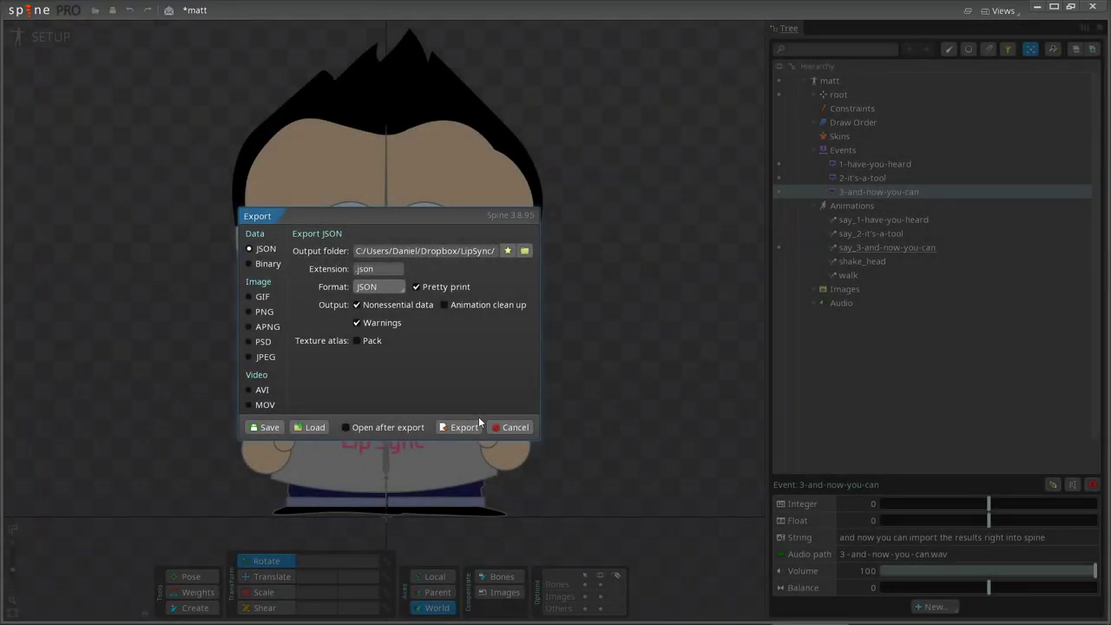
pyautogui.click(468, 426)
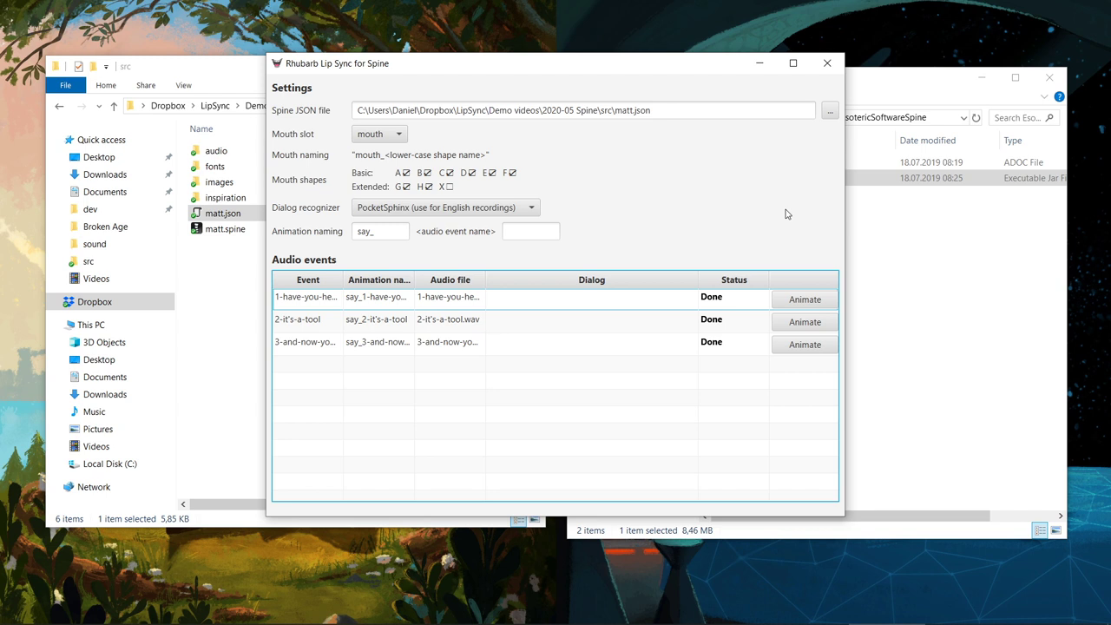
# - Drag matt.json from Explorer into Rhubarb Lip Sync for Spine
pyautogui.moveTo(231, 217); pyautogui.dragTo(675, 169)
# - Add and remove a 'c' in the Spine JSON file path to reload matt.json
pyautogui.click(694, 114)
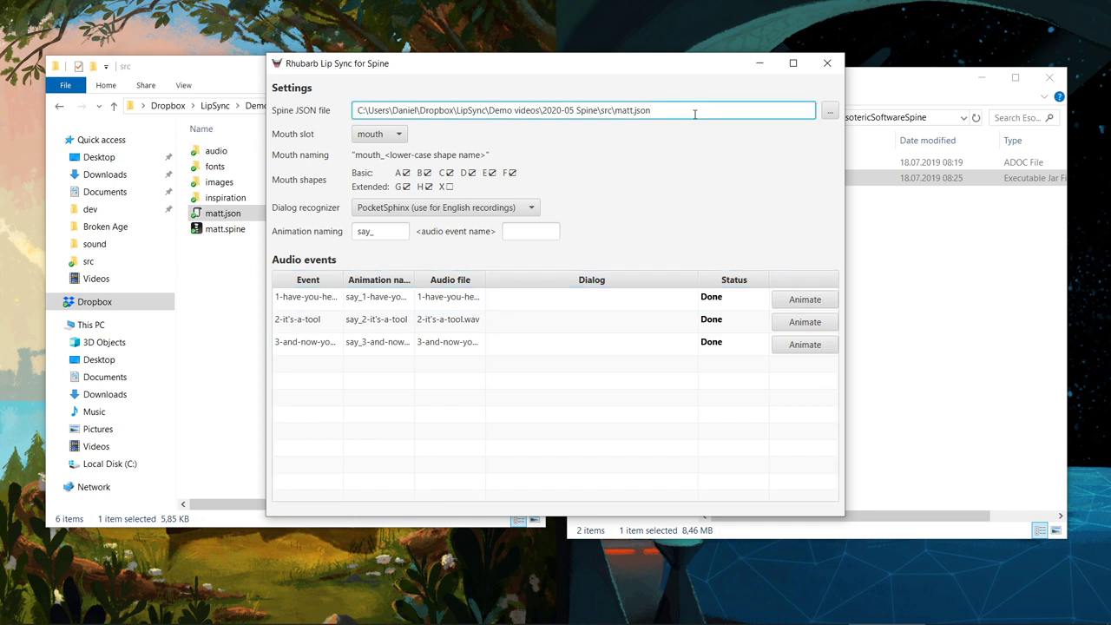
pyautogui.write('c')
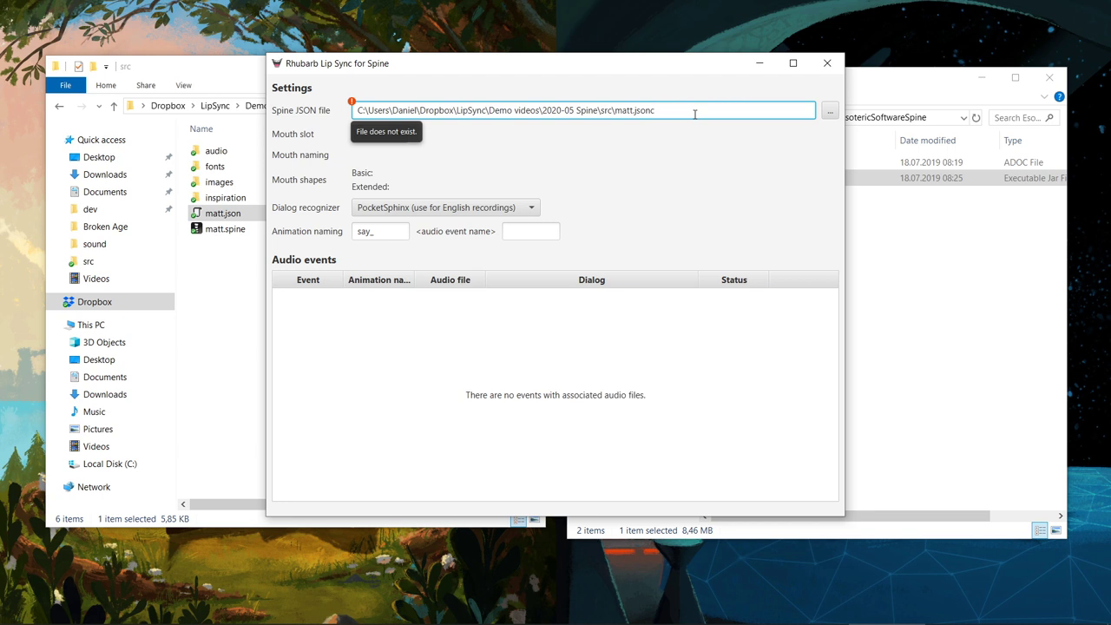
pyautogui.press('BackSpace')
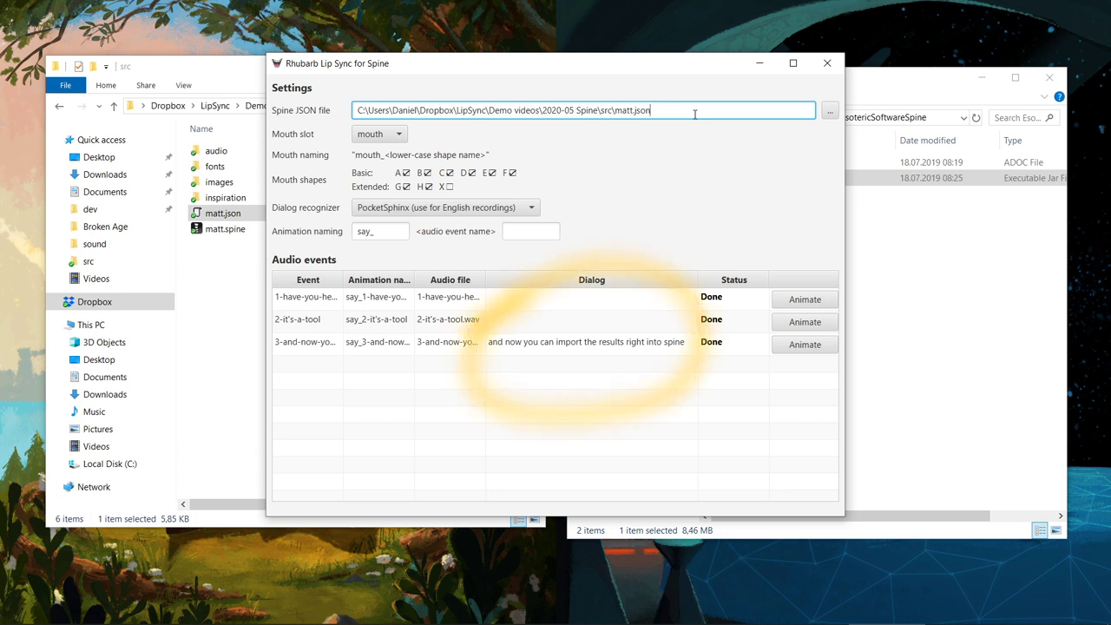
# - Animate the third audio event and confirm replacing say_3-and-now-you-can
pyautogui.click(784, 347)
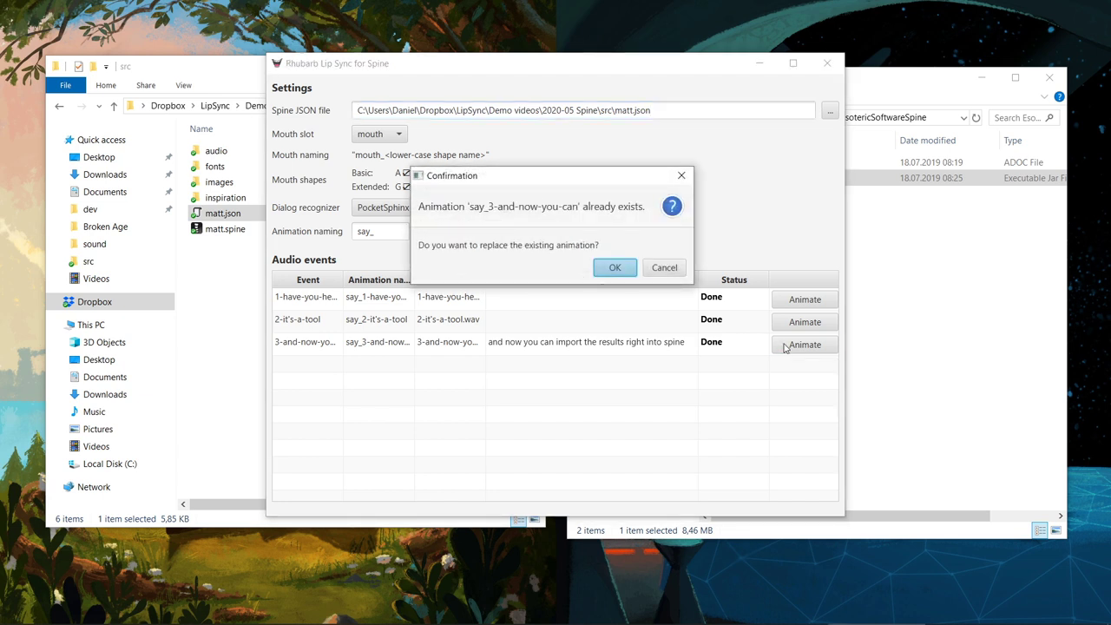
pyautogui.click(622, 267)
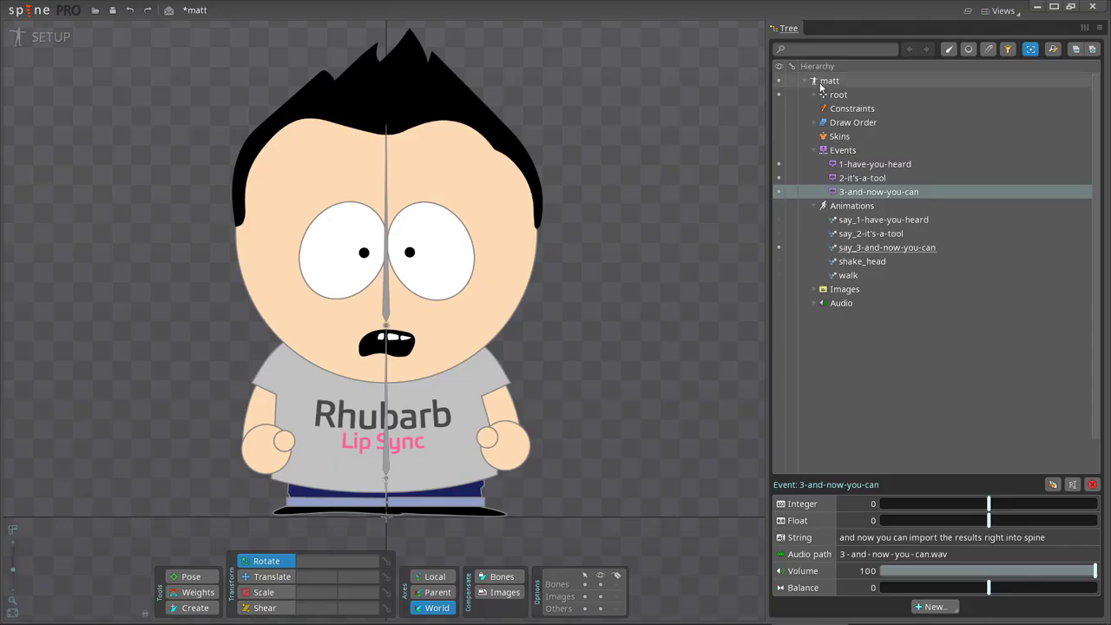
# - Delete the matt skeleton from the project
pyautogui.click(1008, 489)
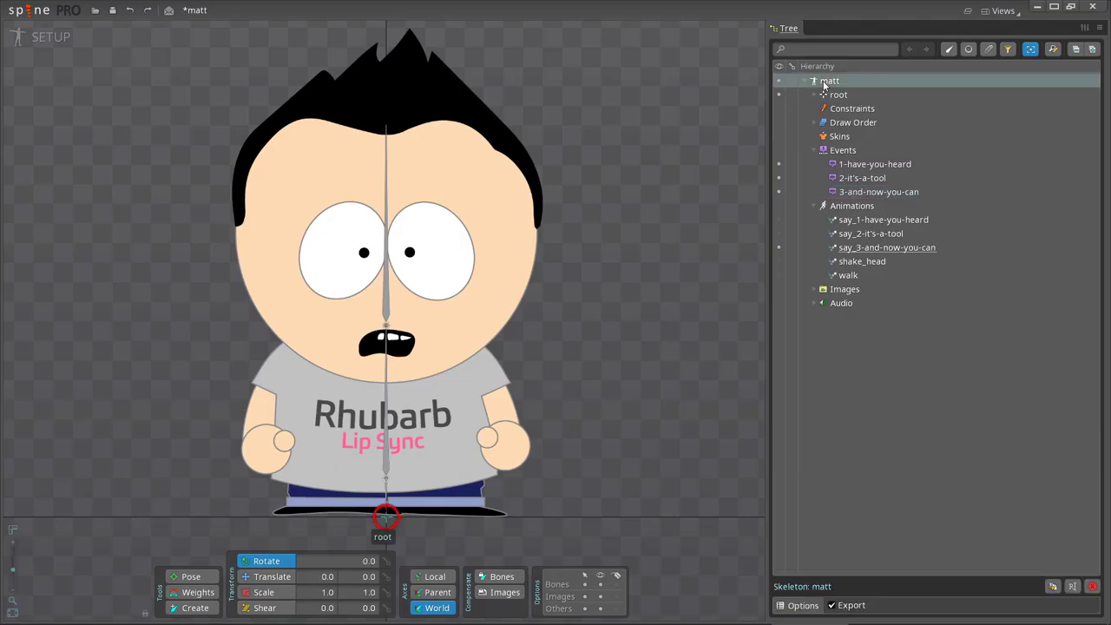
pyautogui.click(1092, 586)
pyautogui.click(368, 339)
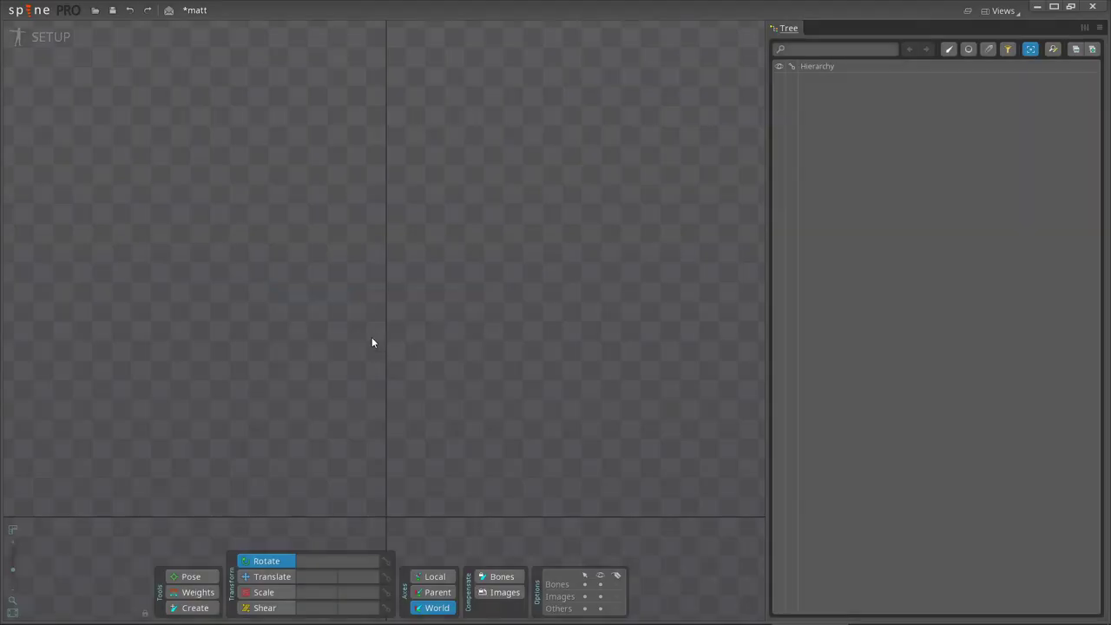
# - Import the updated matt.json and select the say_3-and-now-you-can animation
pyautogui.click(37, 11)
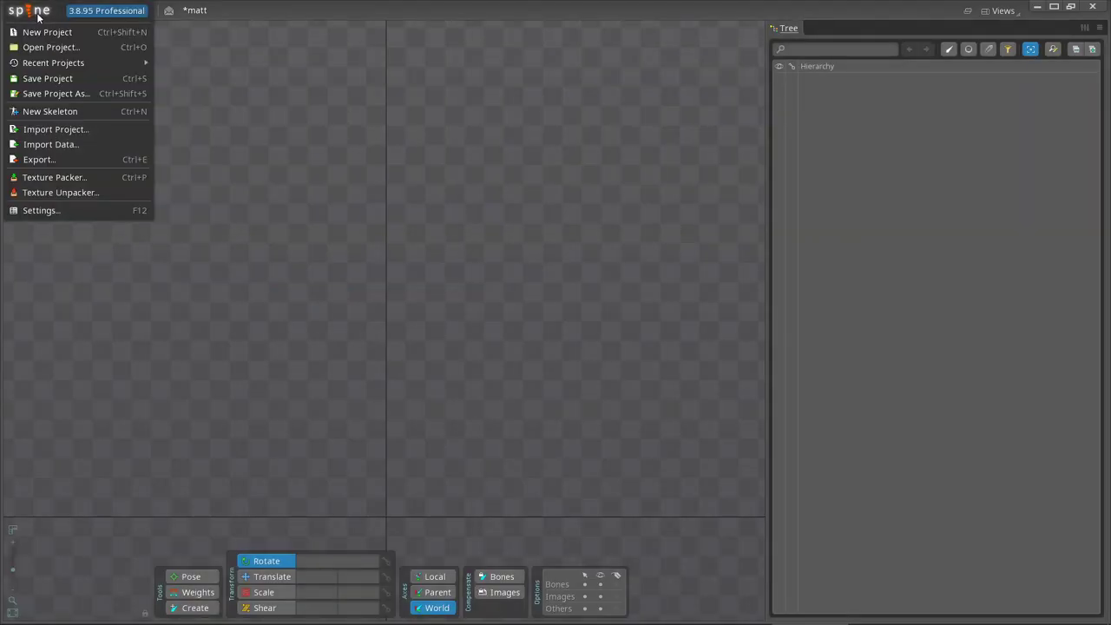
pyautogui.click(52, 144)
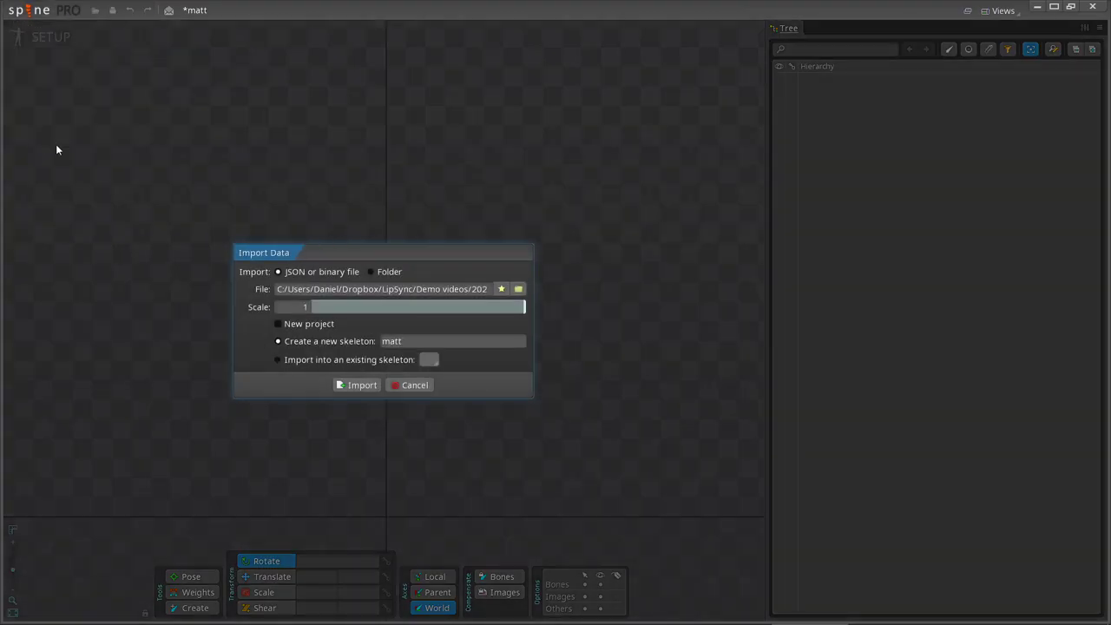
pyautogui.click(359, 386)
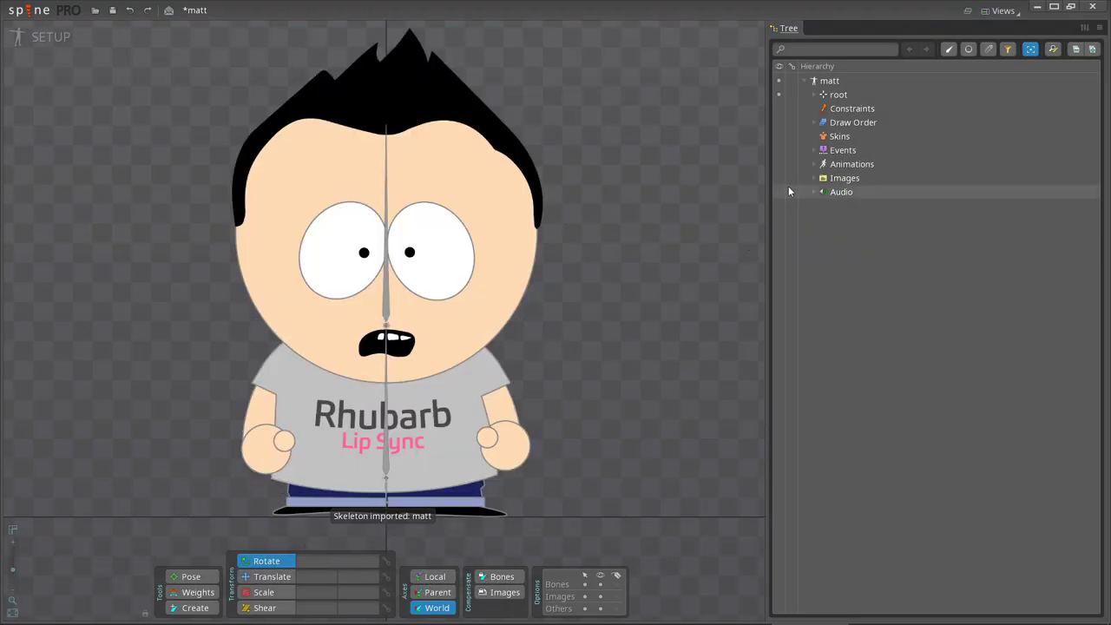
pyautogui.click(813, 165)
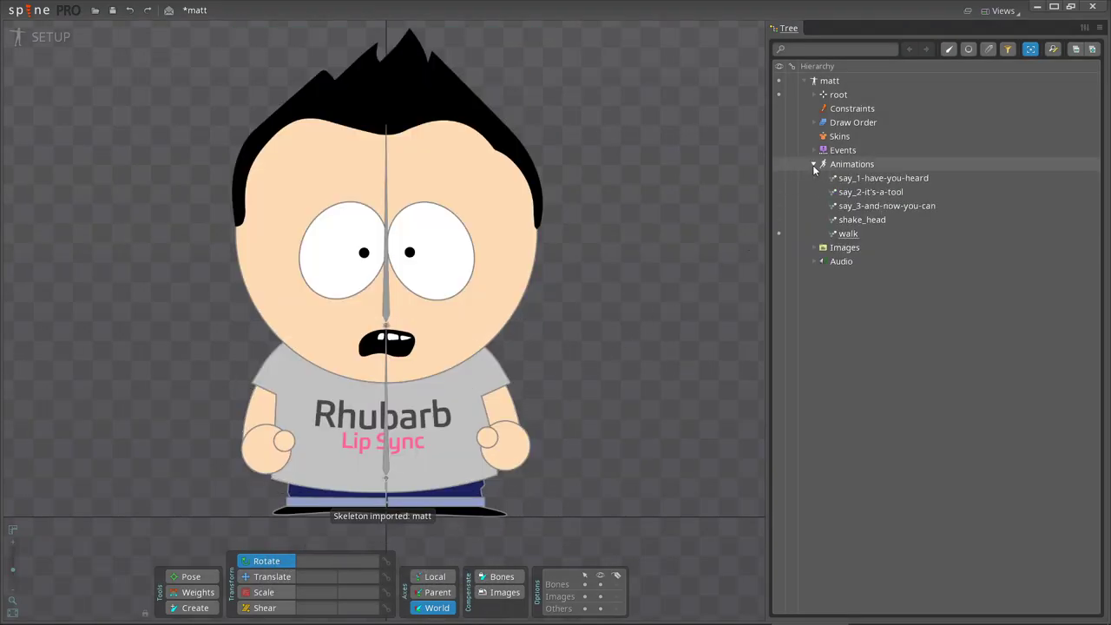
pyautogui.click(857, 206)
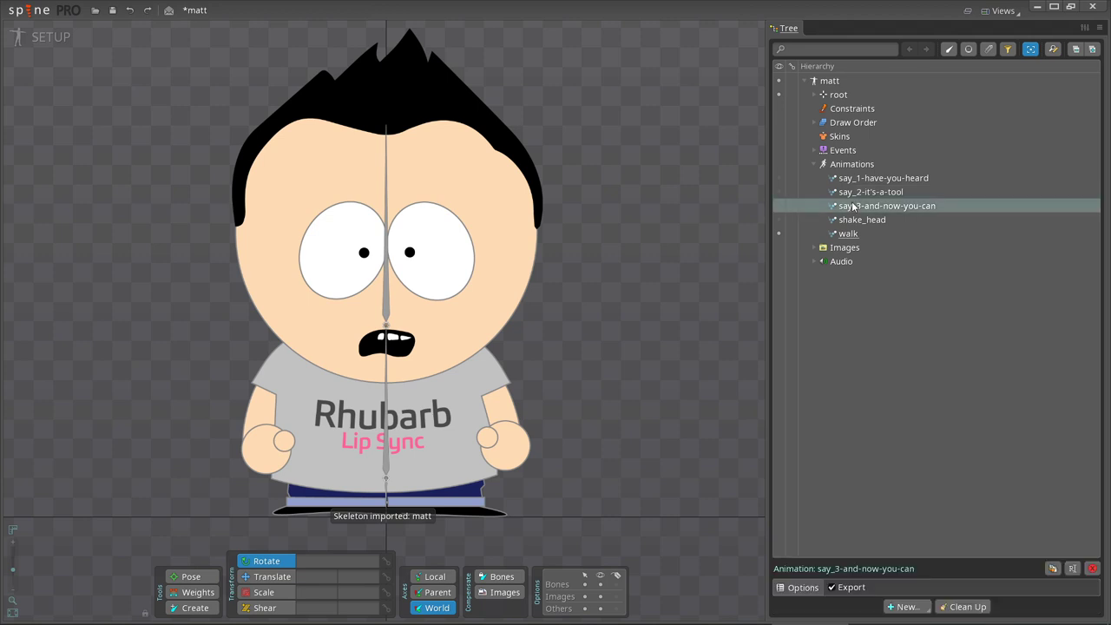
# - In Animate mode, play say_3-and-now-you-can, then pause it
pyautogui.click(19, 36)
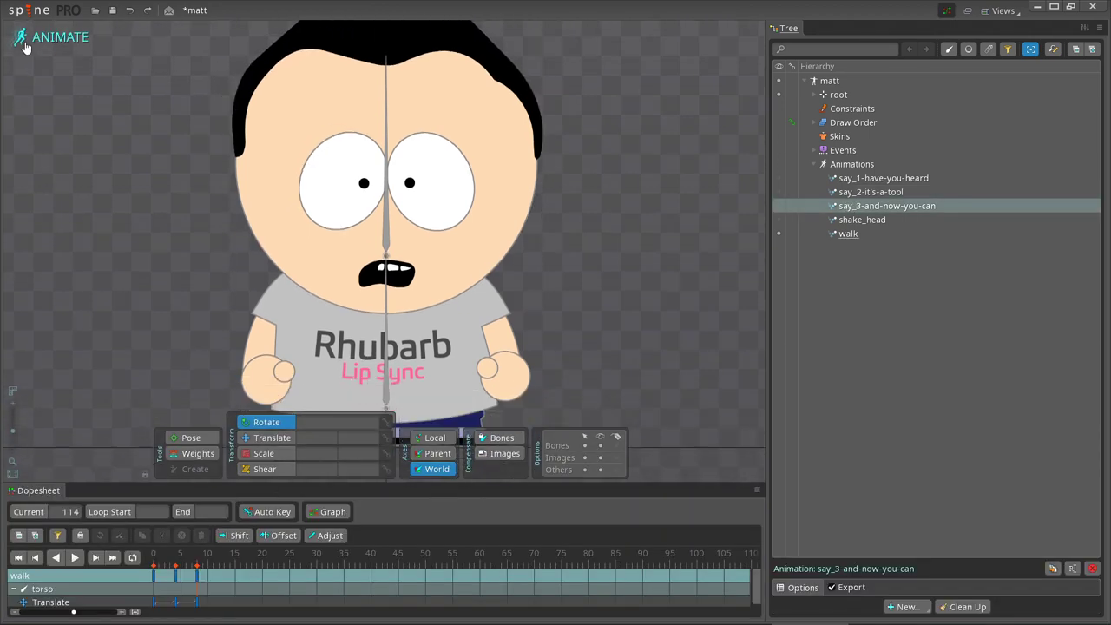
pyautogui.click(780, 206)
pyautogui.click(76, 557)
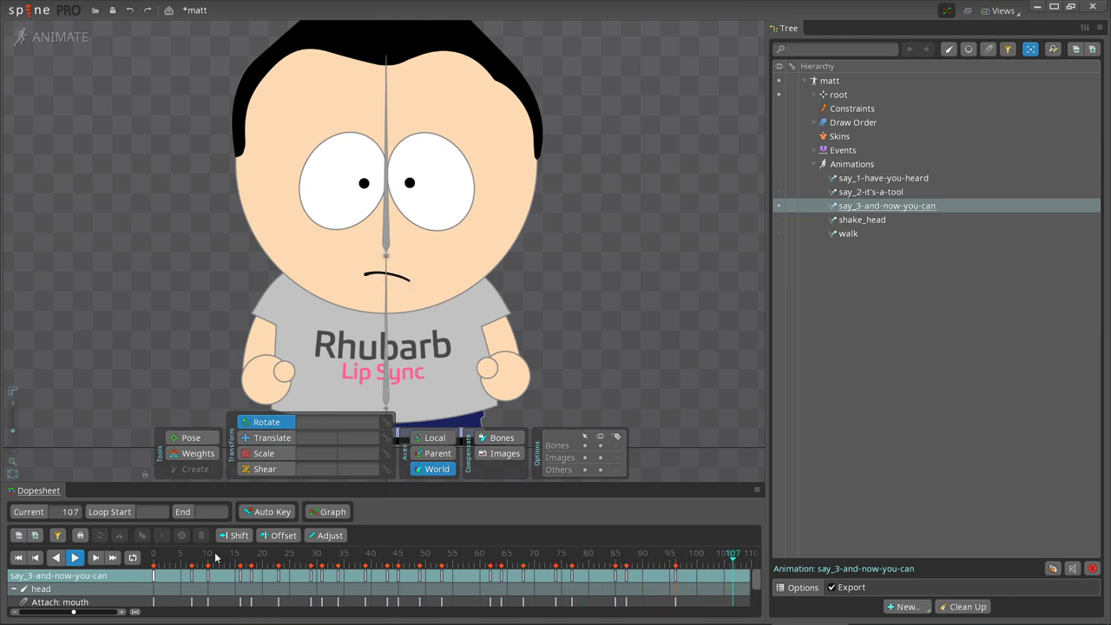
pyautogui.click(74, 560)
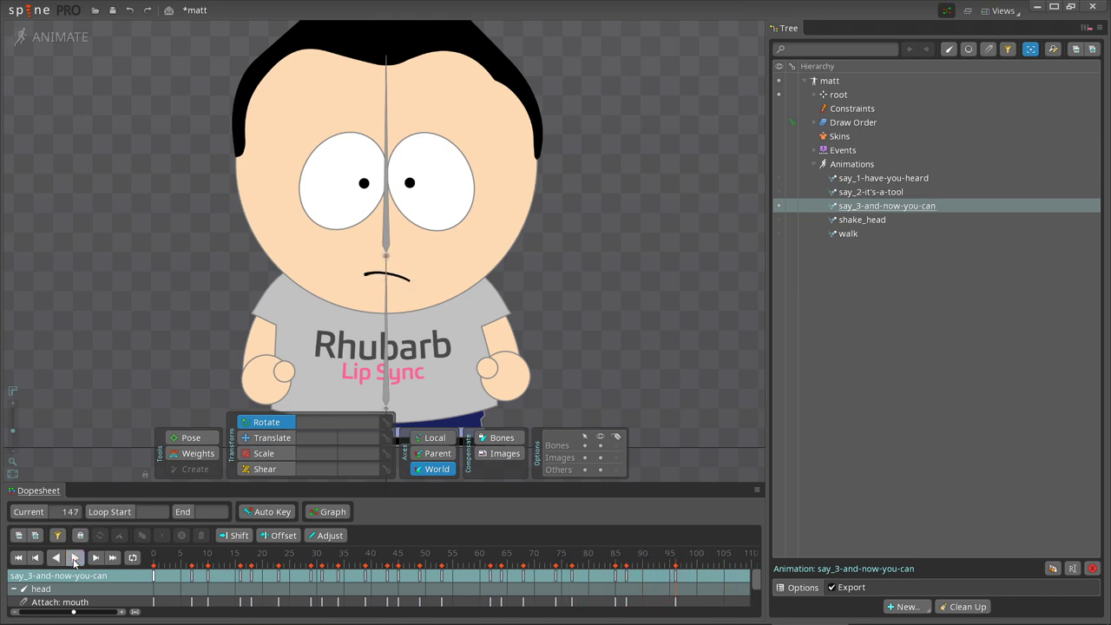